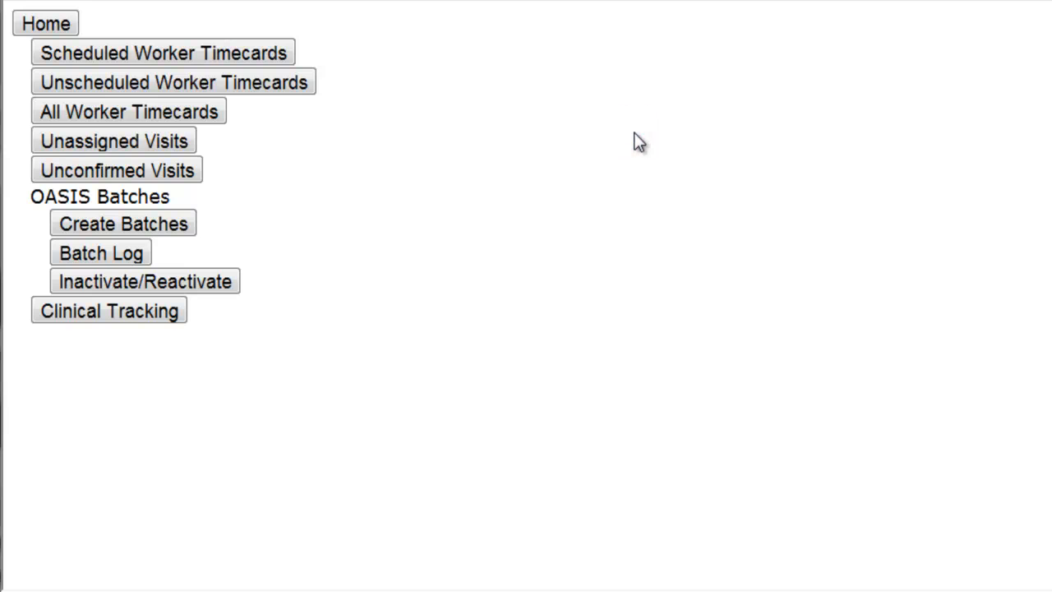
# Open OASIS batch Inactivate/Reactivate, search by the patient's last name, and open the patient's 1-Start of Care assessment entry
pyautogui.click(146, 283)
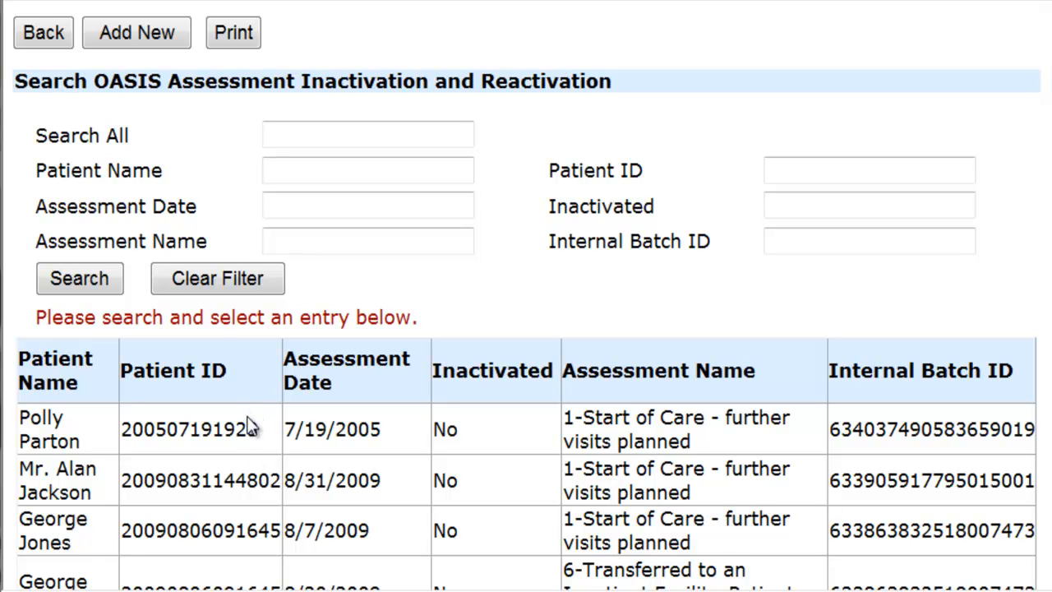
pyautogui.click(315, 166)
pyautogui.scroll(-3, 352, 197)
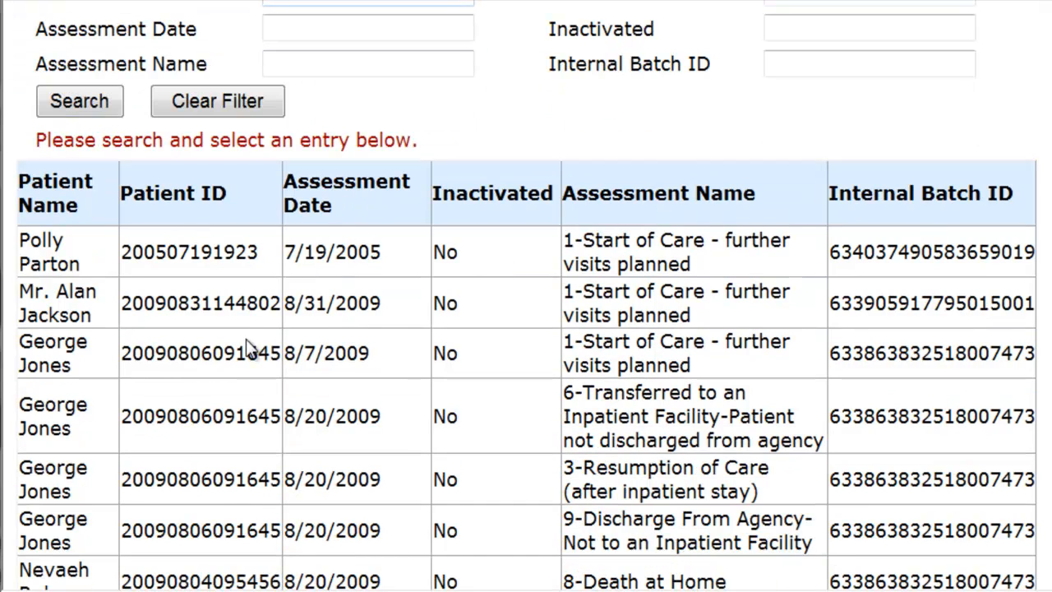
pyautogui.scroll(3, 148, 319)
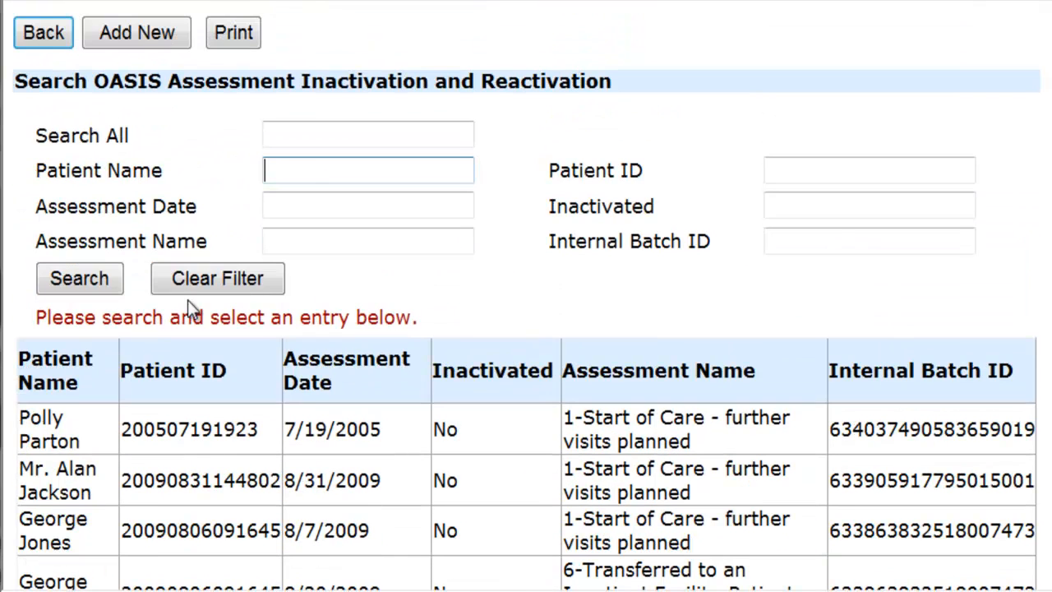
pyautogui.click(314, 164)
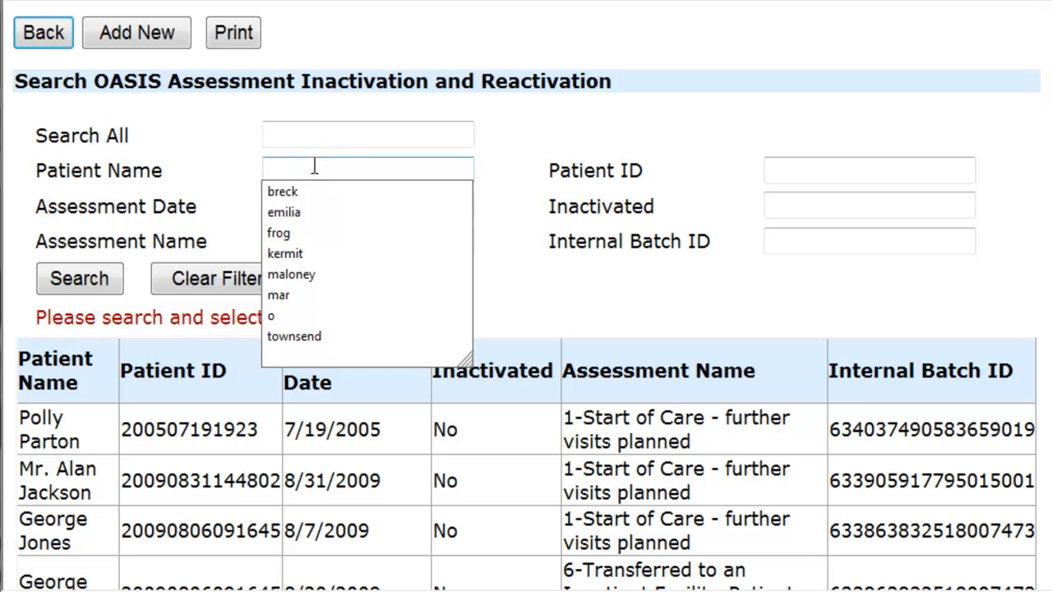
pyautogui.write('jackson')
pyautogui.press('Return')
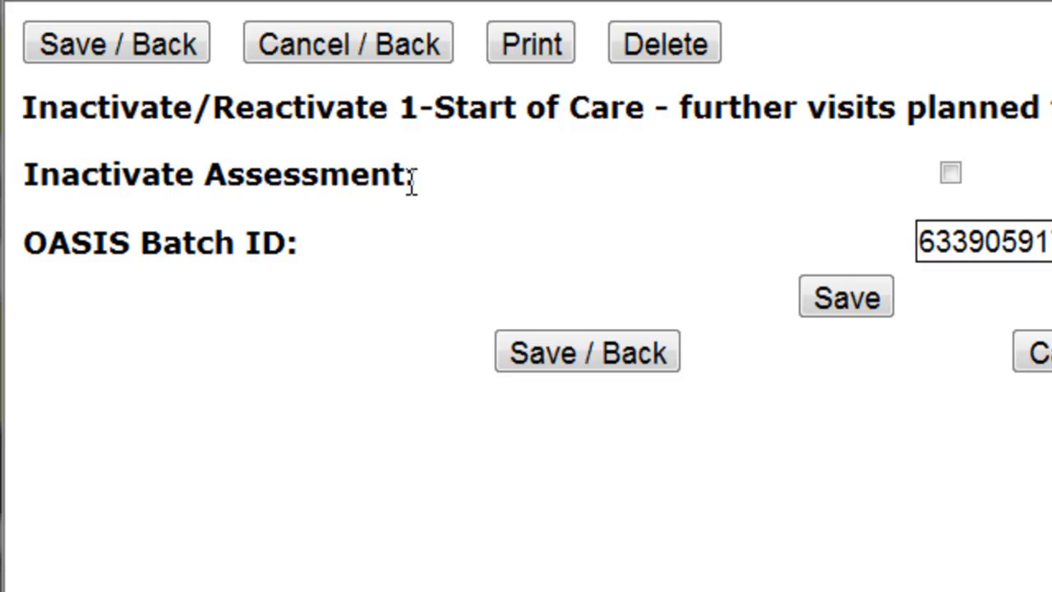
# Mark the Start of Care assessment as inactivated, keep it open for editing, and save the entry
pyautogui.click(951, 174)
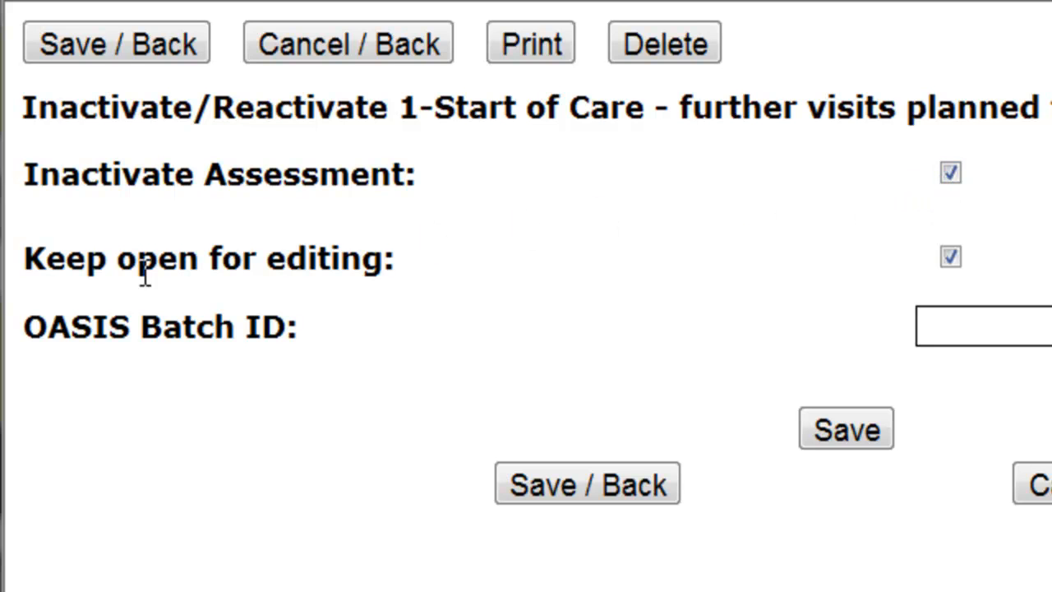
pyautogui.moveTo(25, 251); pyautogui.dragTo(343, 249)
pyautogui.click(352, 250)
pyautogui.click(952, 254)
pyautogui.click(603, 483)
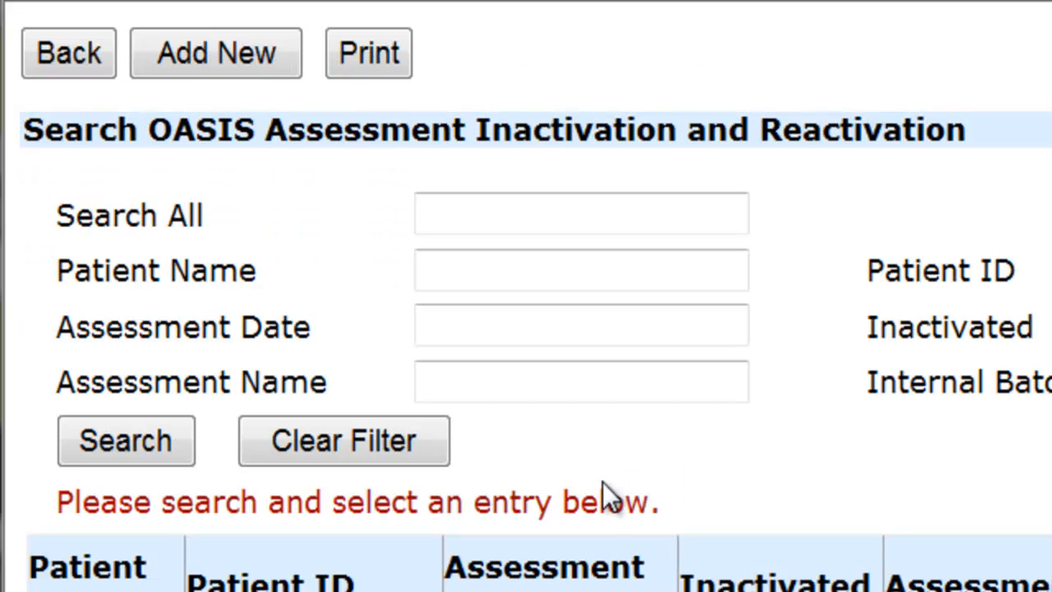
# Return to the home page, go to Clinical, and find and open the patient's chart by last name
pyautogui.click(89, 75)
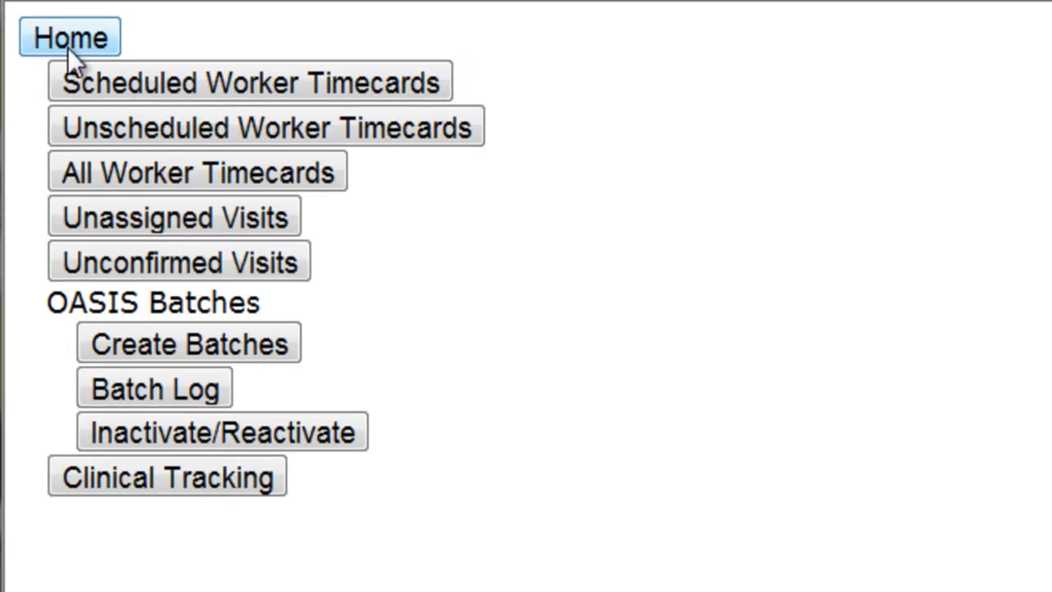
pyautogui.click(48, 35)
pyautogui.click(413, 126)
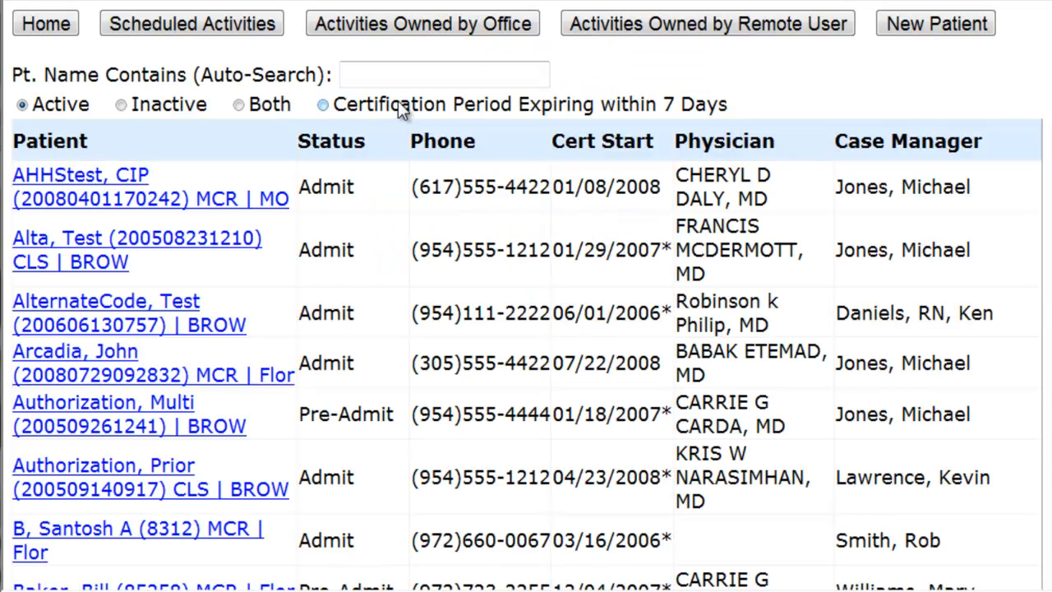
pyautogui.click(400, 73)
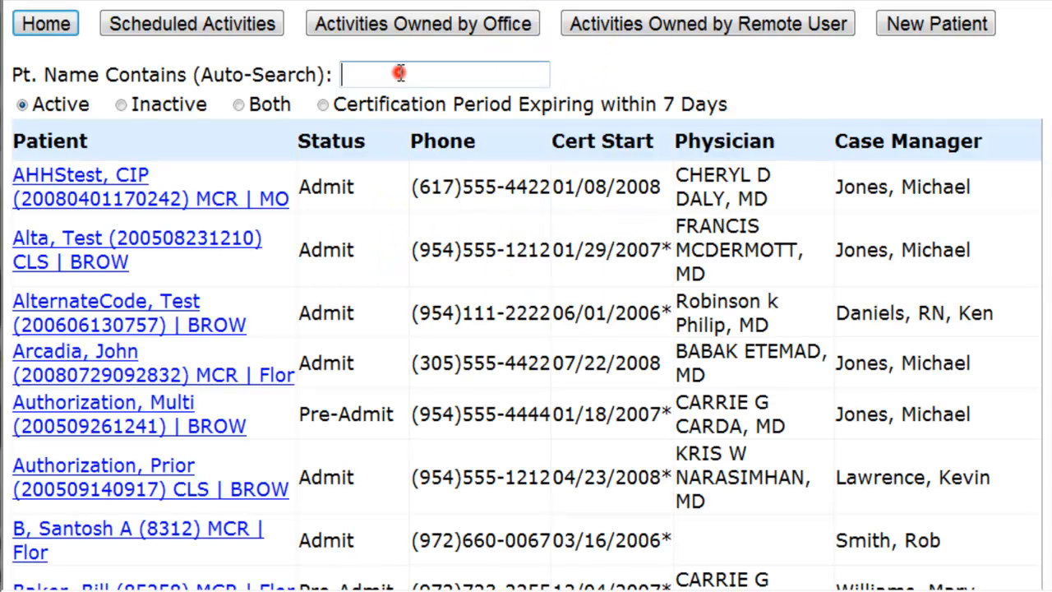
pyautogui.write('jackson')
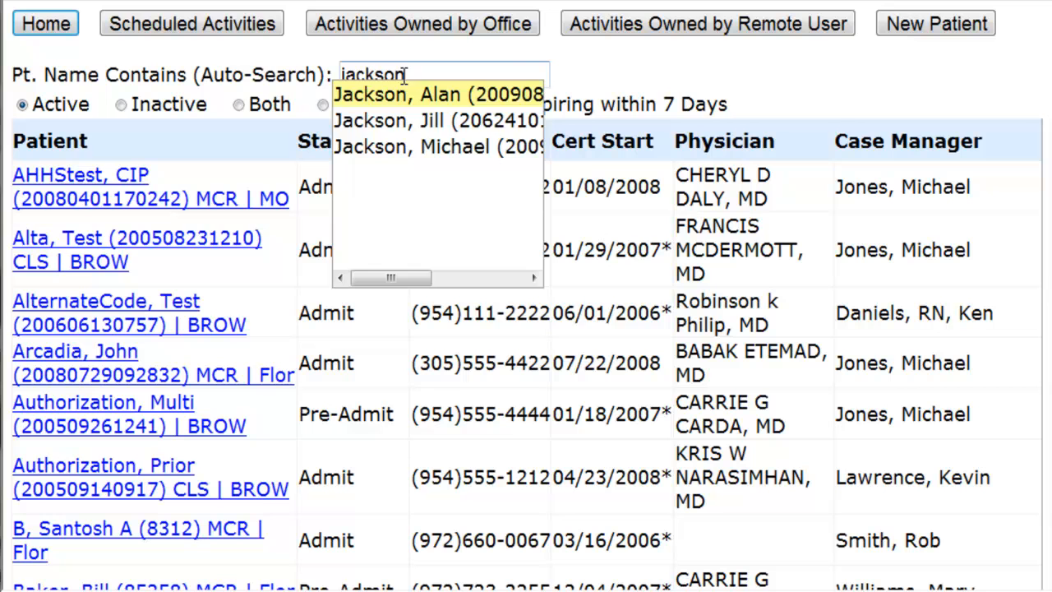
pyautogui.press('Return')
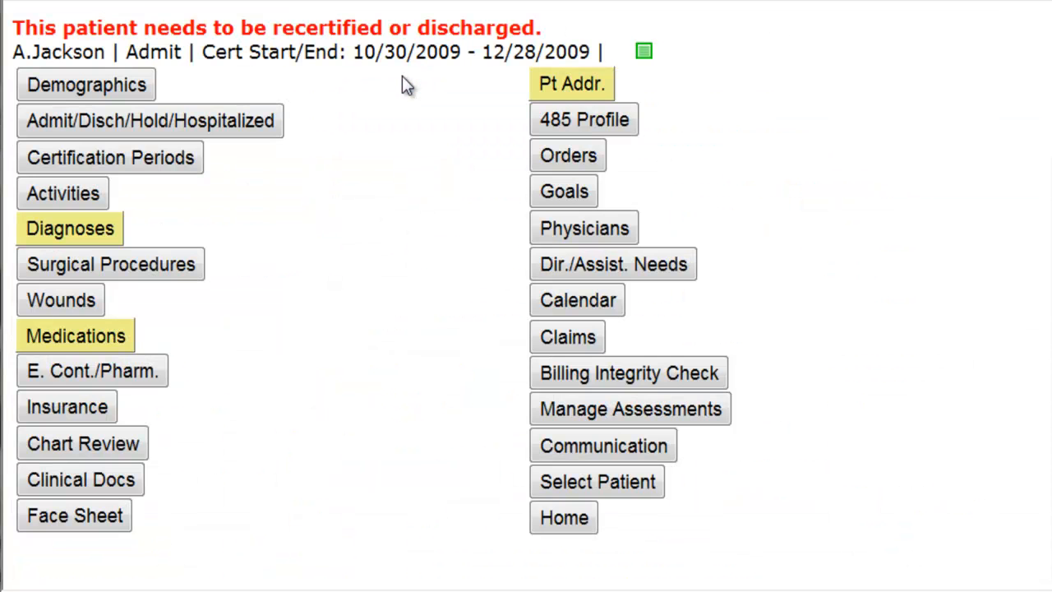
# In the patient's activities owned by office, exclude visit notes and open the 08/31 Start of Care assessment
pyautogui.click(77, 194)
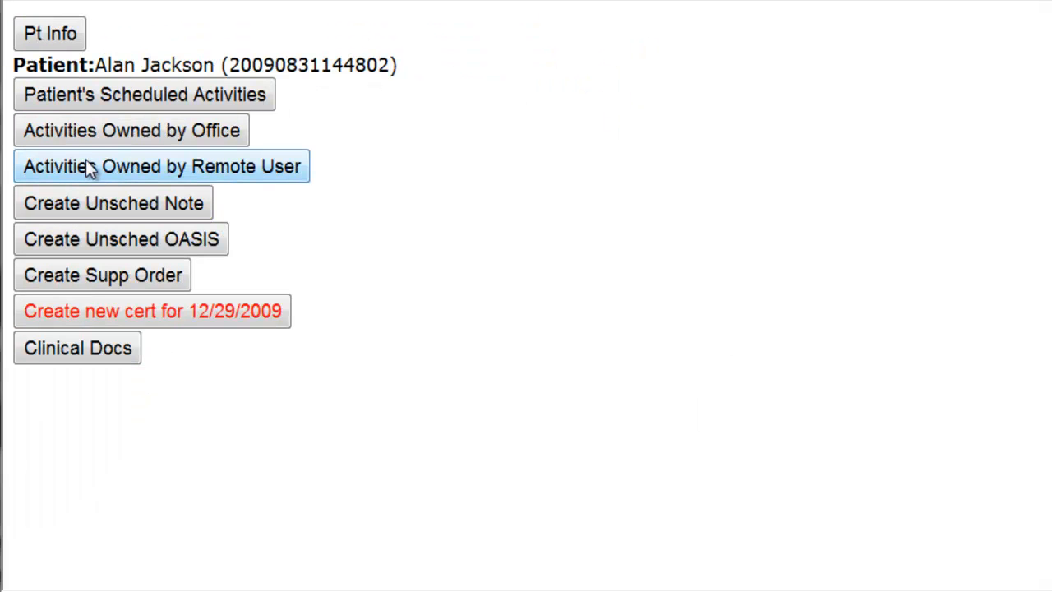
pyautogui.click(85, 140)
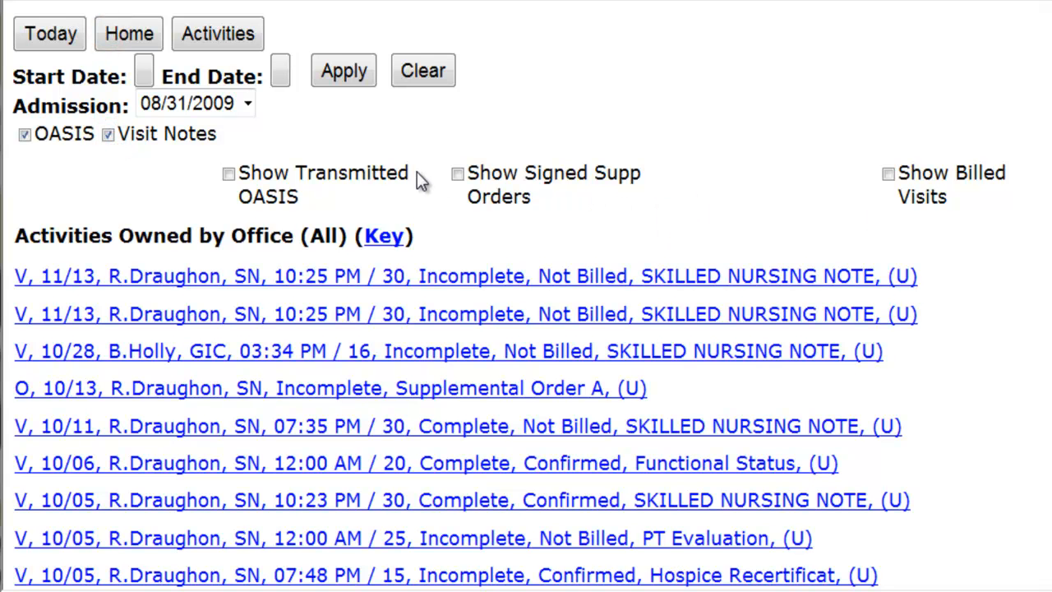
pyautogui.click(108, 135)
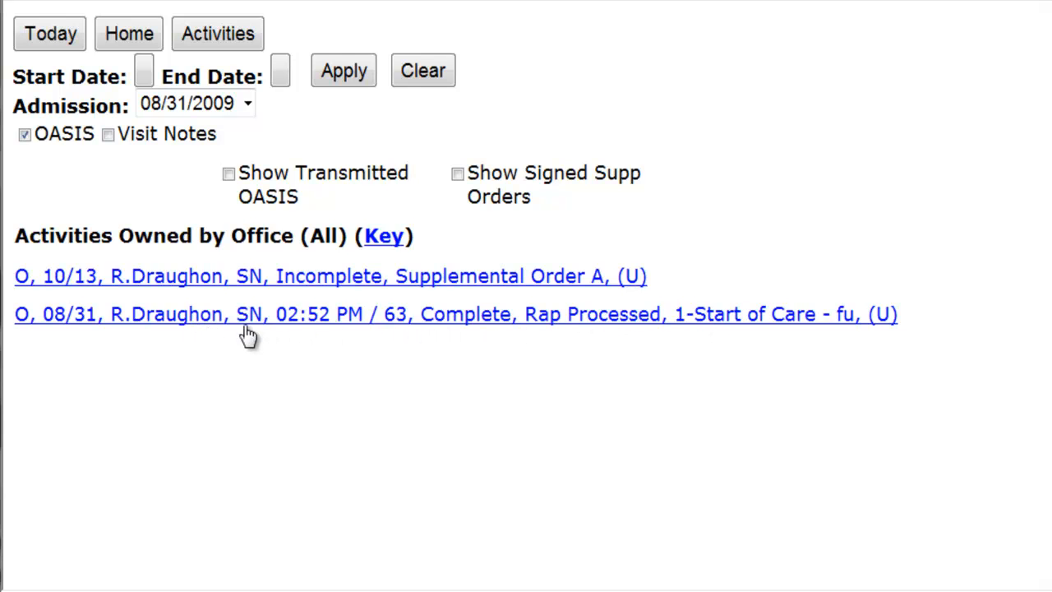
pyautogui.click(68, 321)
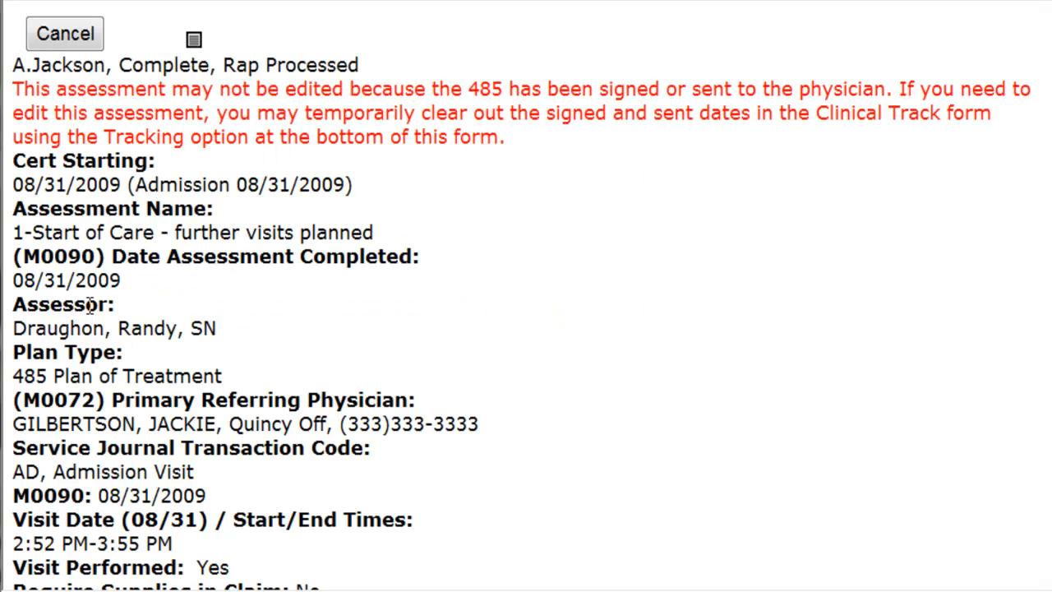
# In the assessment's clinical tracking information, clear the Mail Date and Physician Signed Date, and save
pyautogui.scroll(-3, 531, 223)
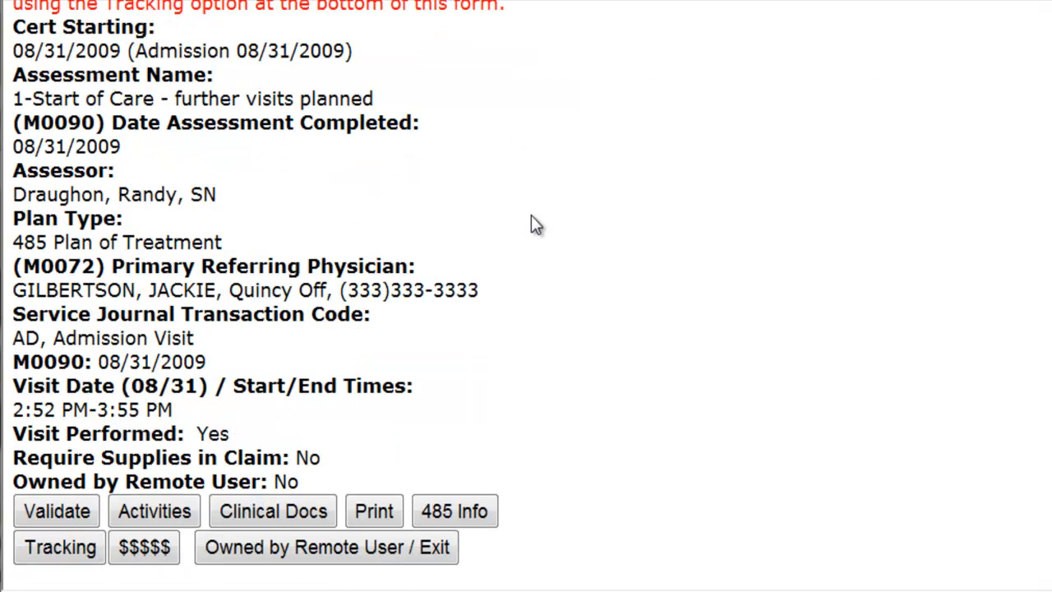
pyautogui.scroll(2, 530, 218)
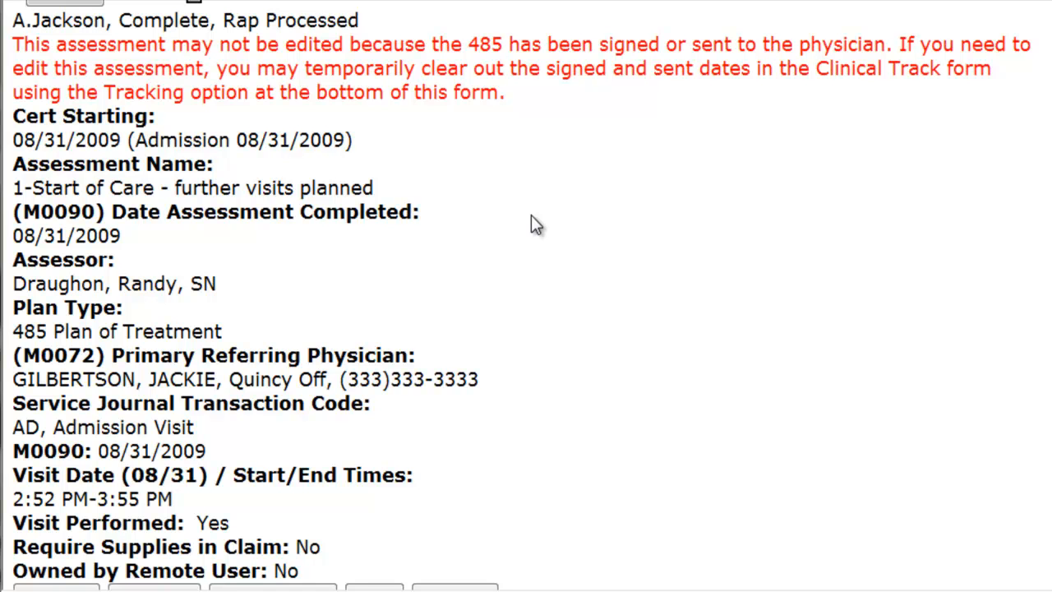
pyautogui.scroll(-2, 535, 223)
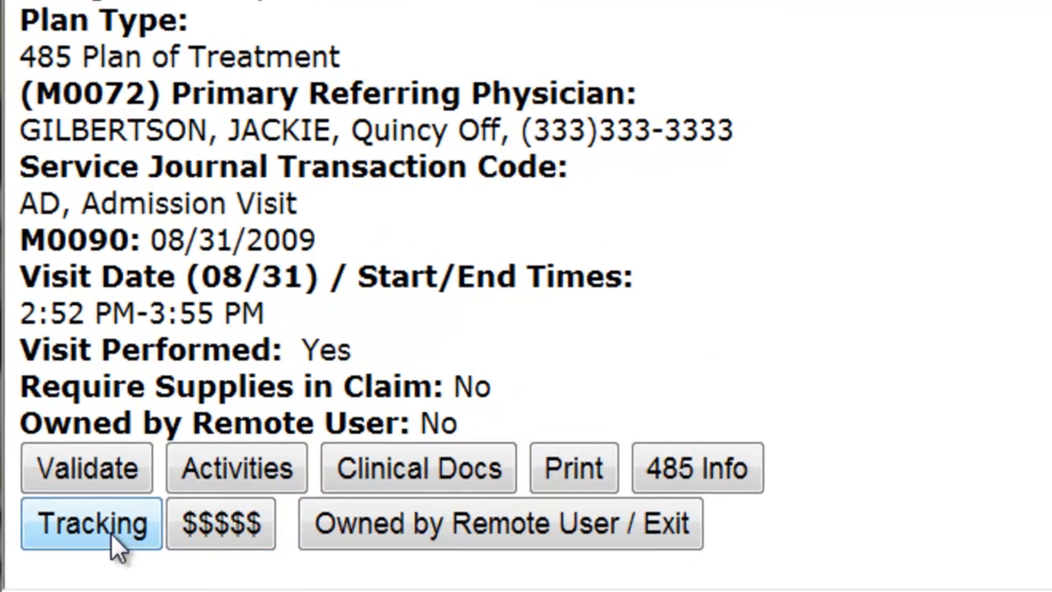
pyautogui.click(72, 553)
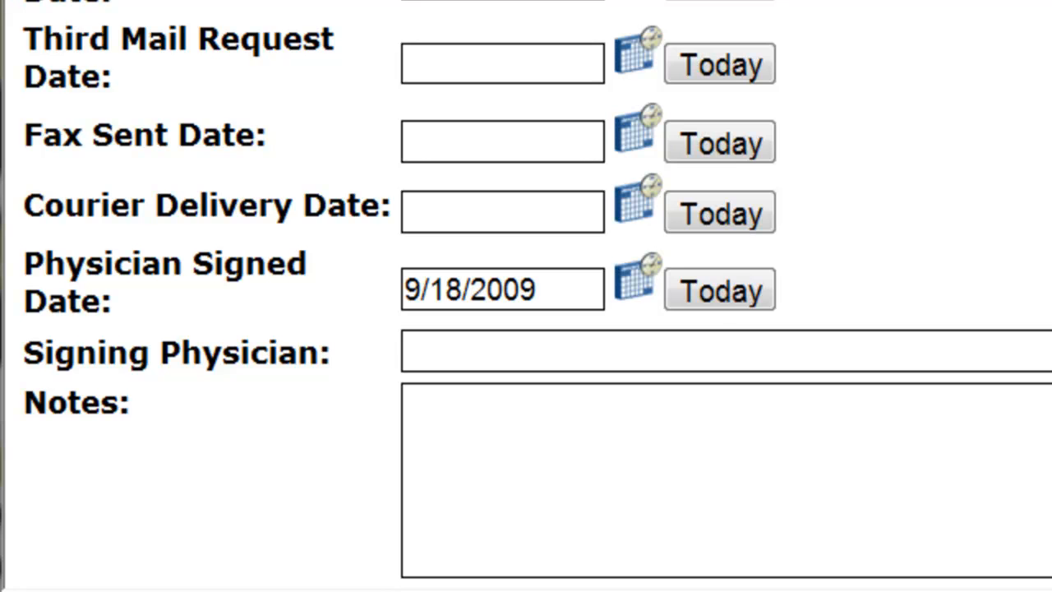
pyautogui.moveTo(353, 152); pyautogui.dragTo(230, 153)
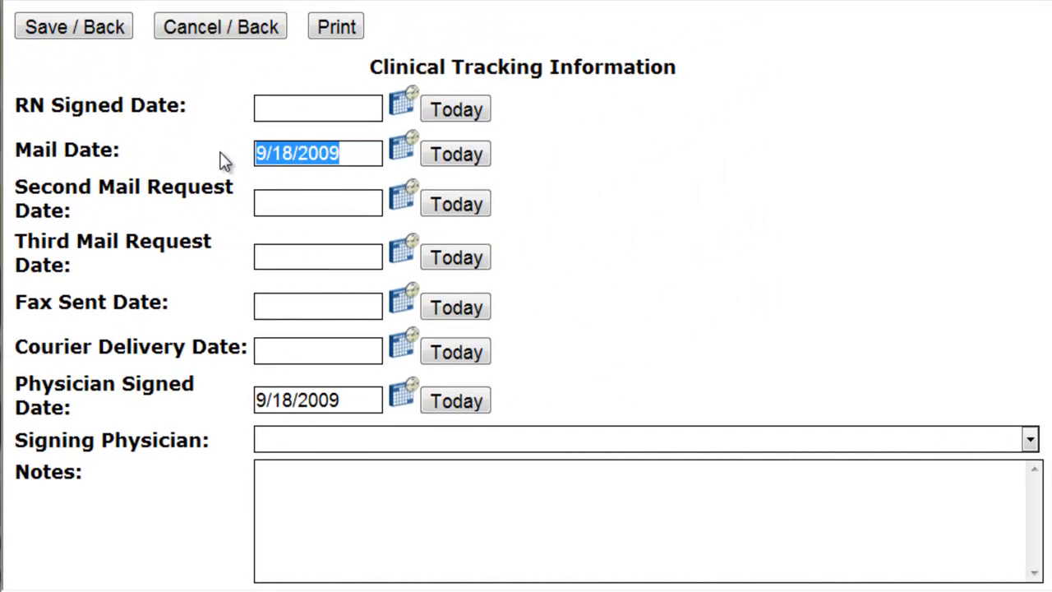
pyautogui.press('BackSpace')
pyautogui.moveTo(351, 396); pyautogui.dragTo(255, 392)
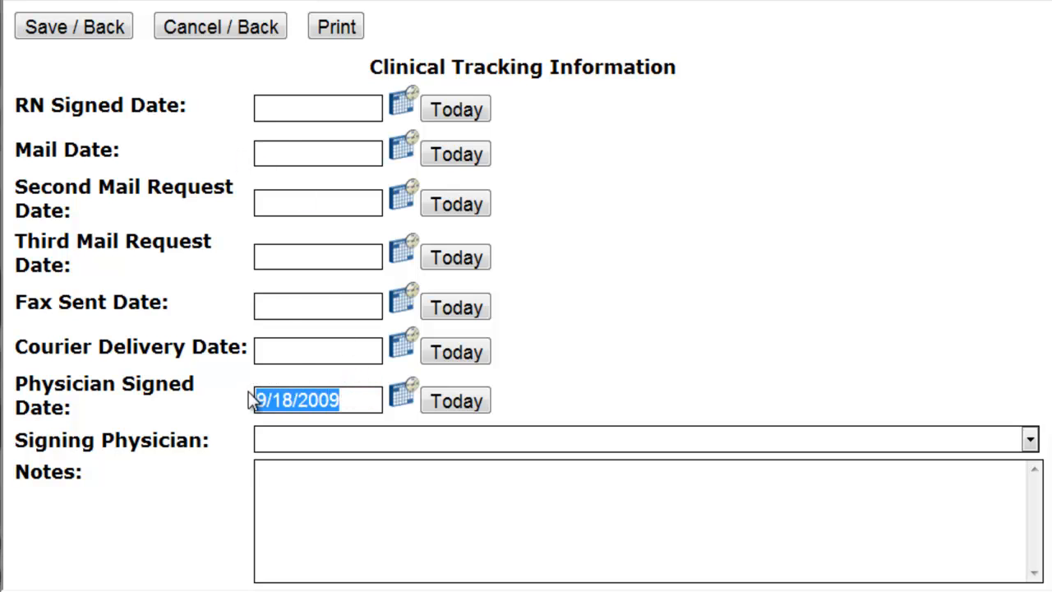
pyautogui.press('BackSpace')
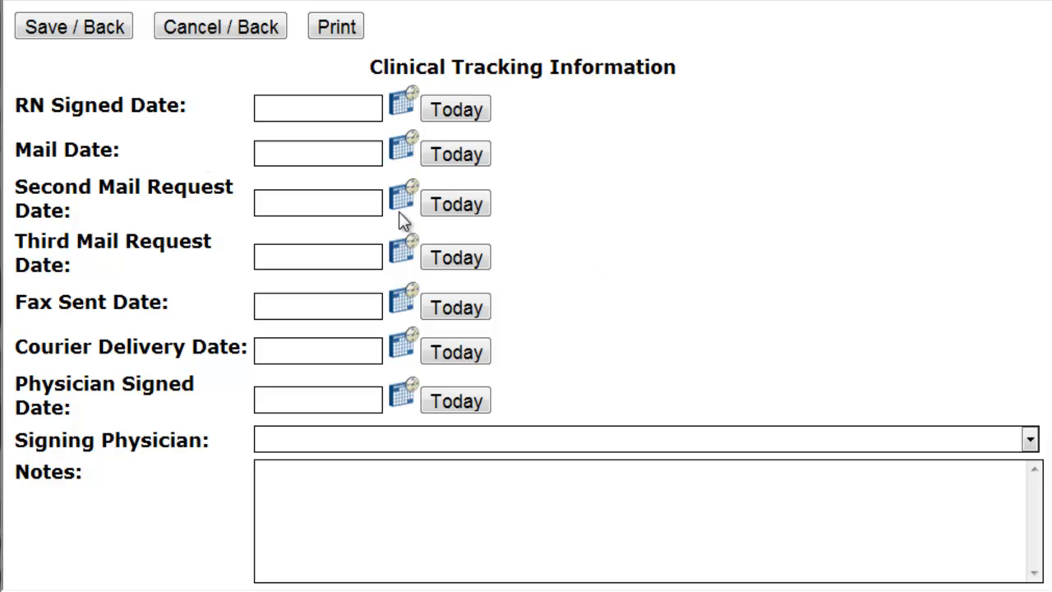
pyautogui.click(94, 29)
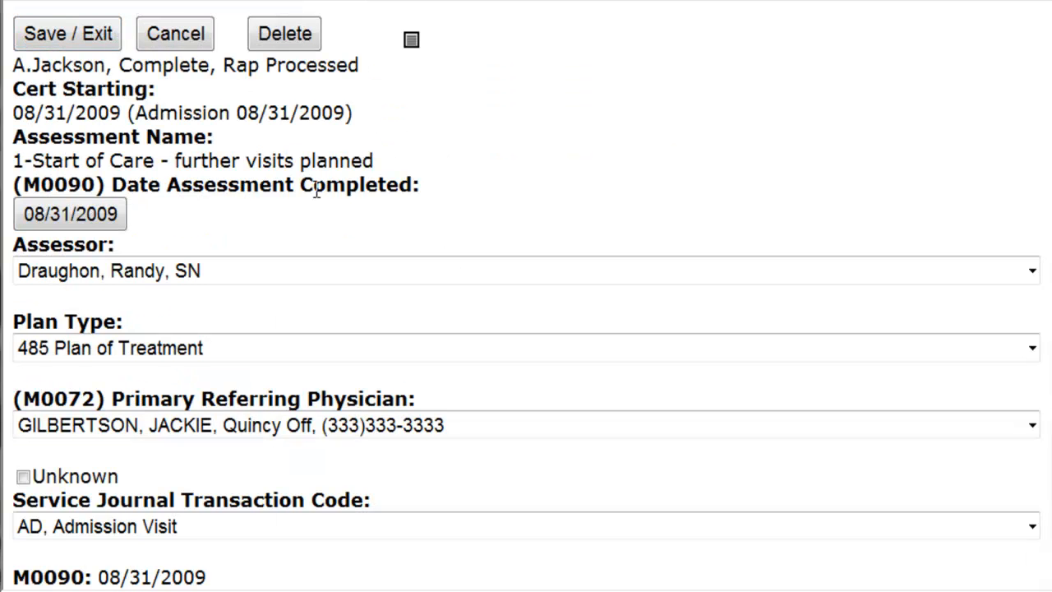
# Proceed into the assessment questions, answer M0080 Discipline of Person Completing Assessment with 1 - RN, and save and exit
pyautogui.click(354, 225)
pyautogui.scroll(-3, 355, 226)
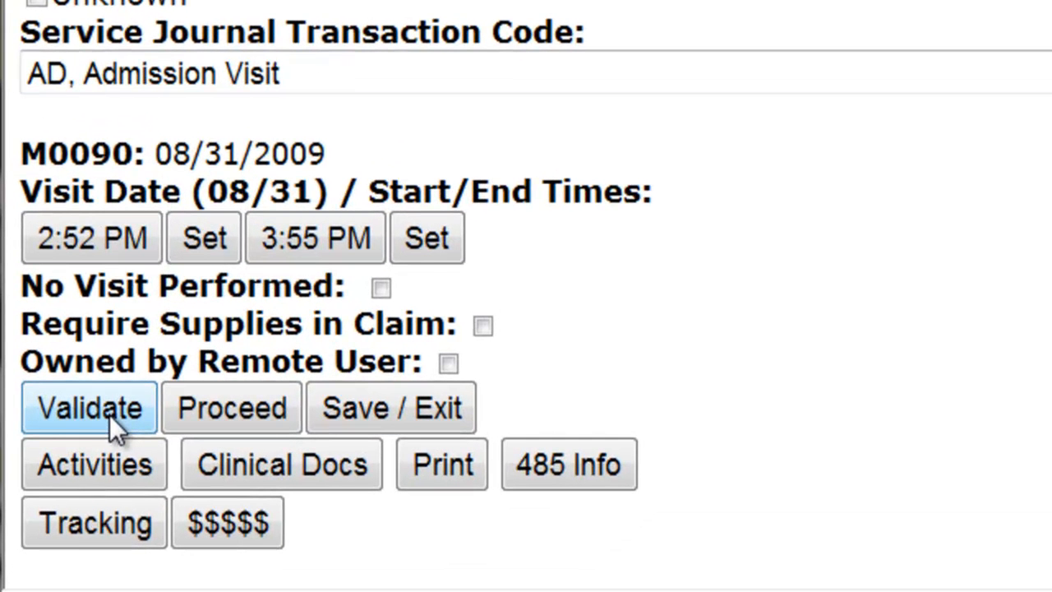
pyautogui.click(110, 415)
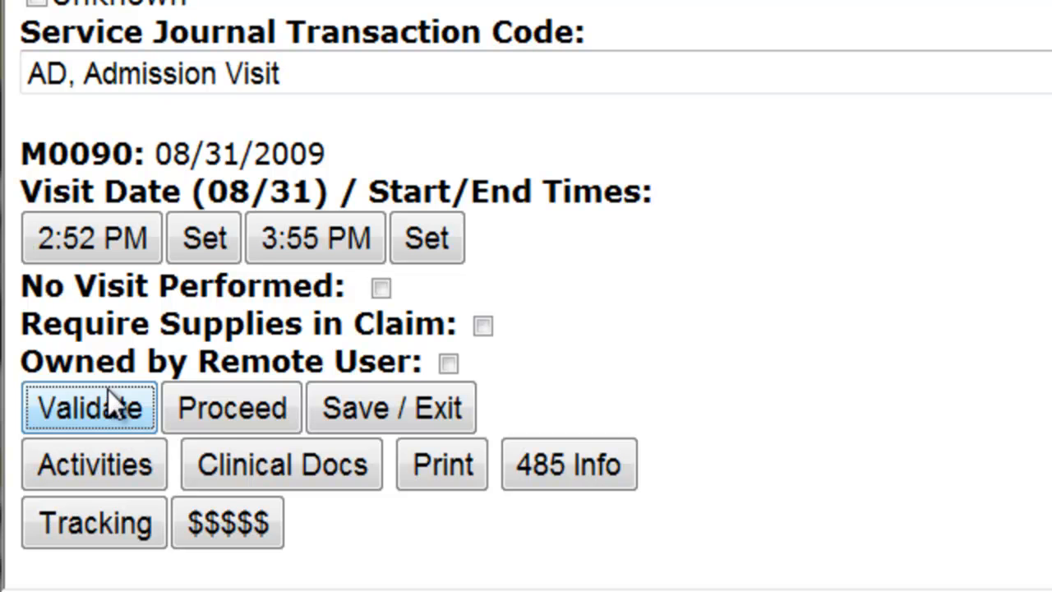
pyautogui.click(262, 418)
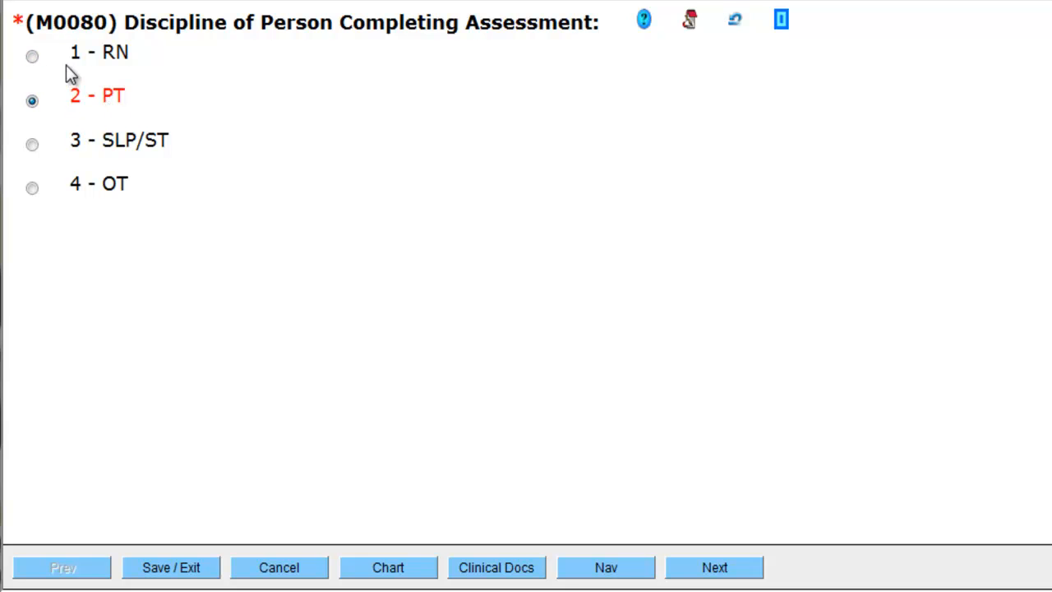
pyautogui.click(123, 61)
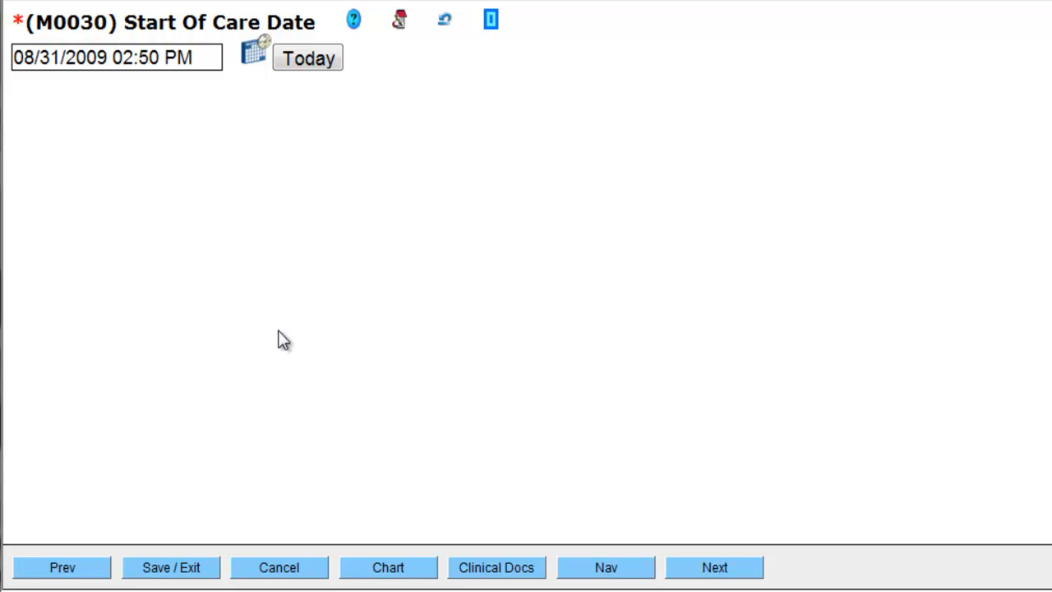
pyautogui.click(199, 568)
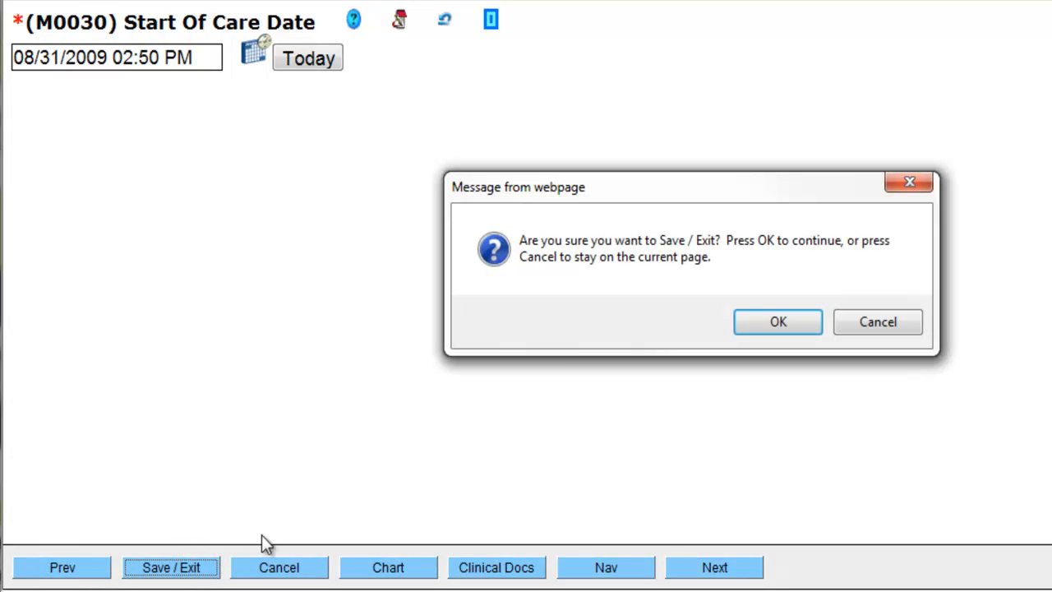
pyautogui.click(768, 316)
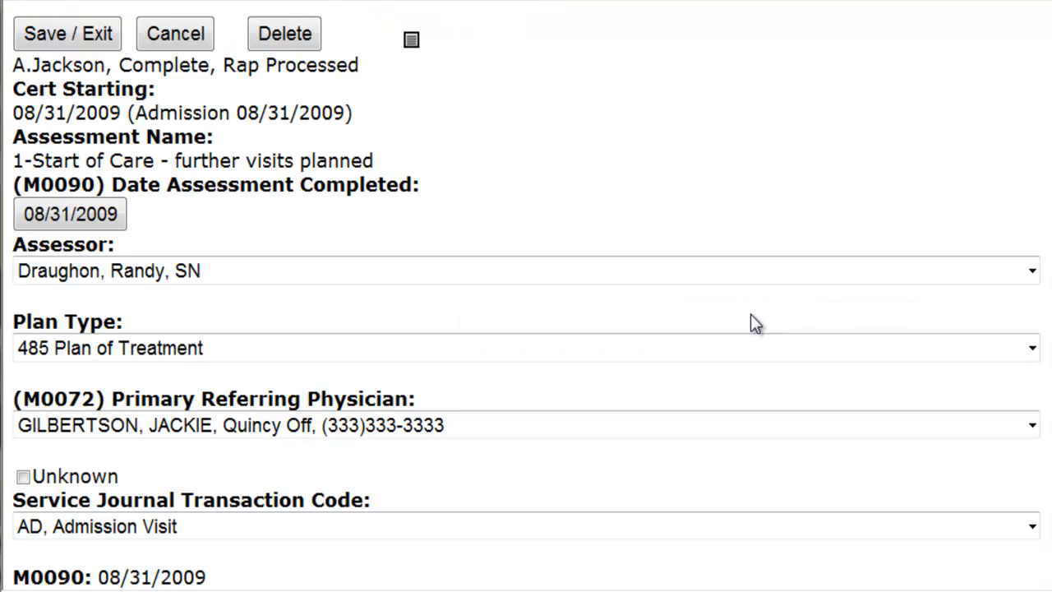
# Validate the corrected Start of Care assessment, and return to the patient's activities page
pyautogui.scroll(-3, 562, 382)
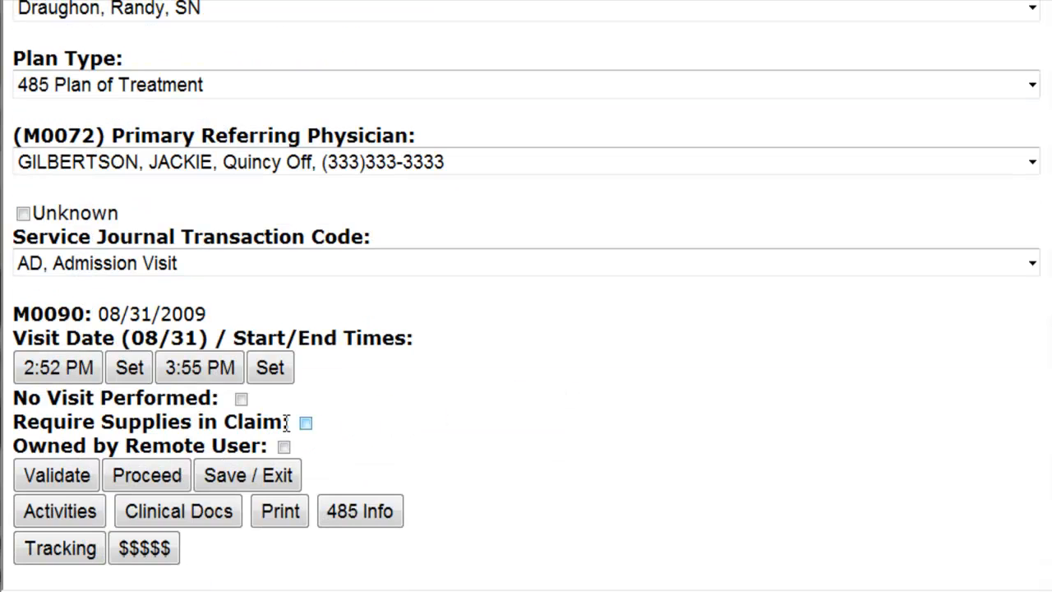
pyautogui.click(54, 474)
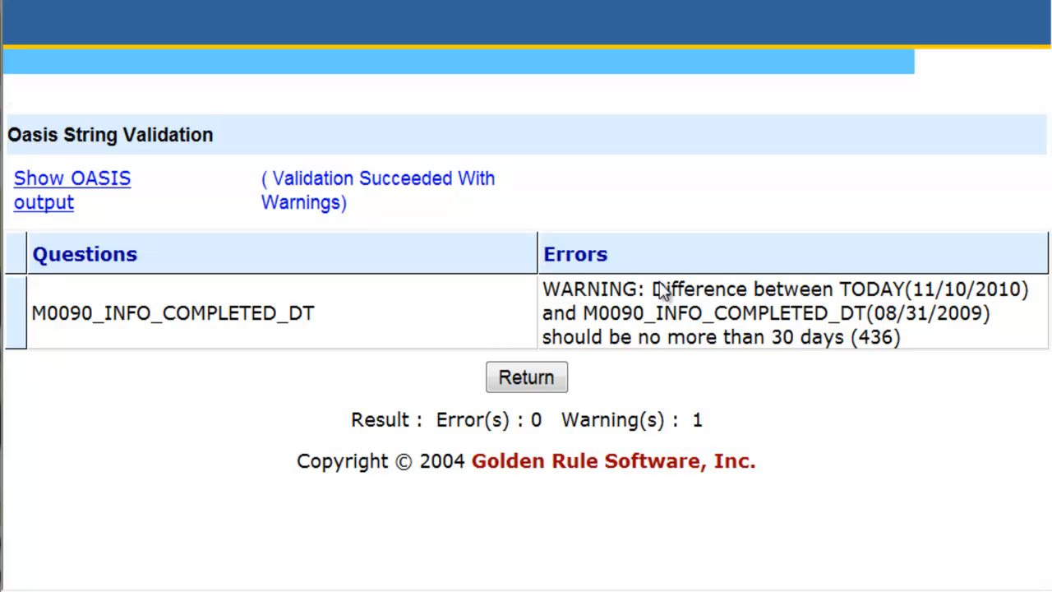
pyautogui.click(526, 380)
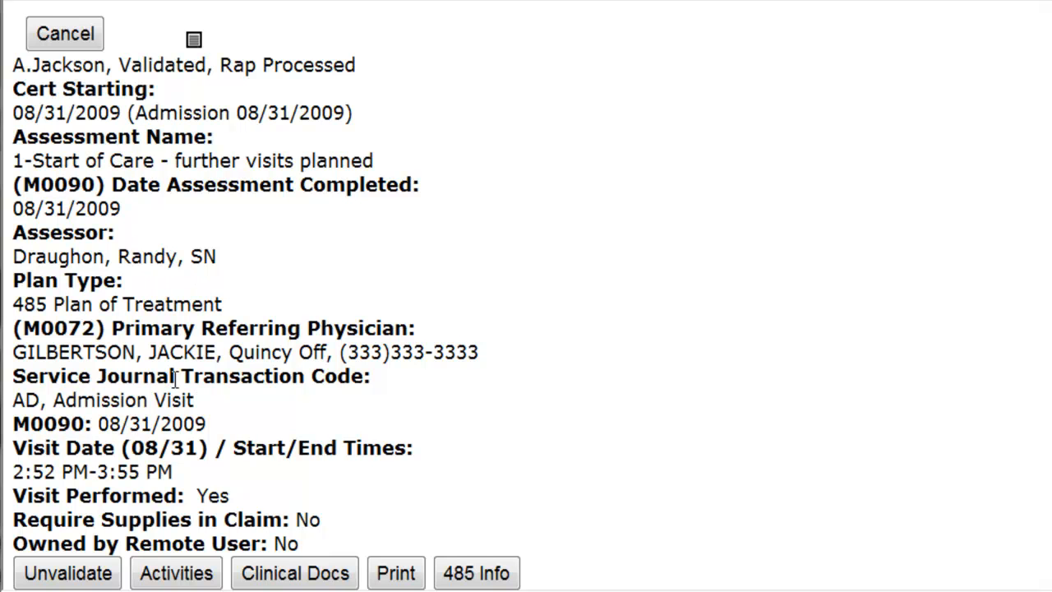
pyautogui.scroll(-2, 252, 332)
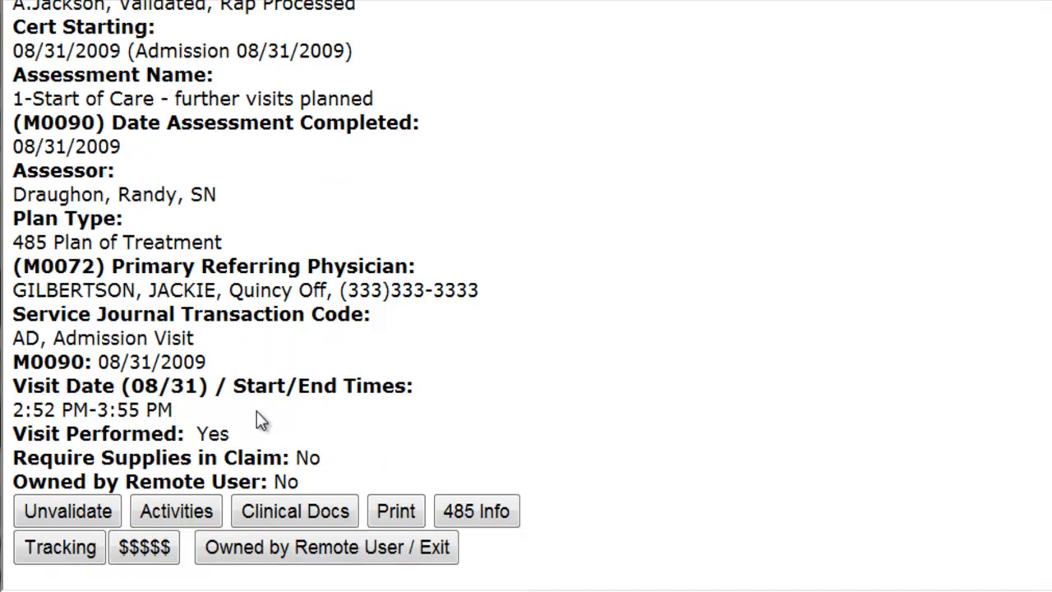
pyautogui.scroll(2, 253, 410)
pyautogui.click(72, 37)
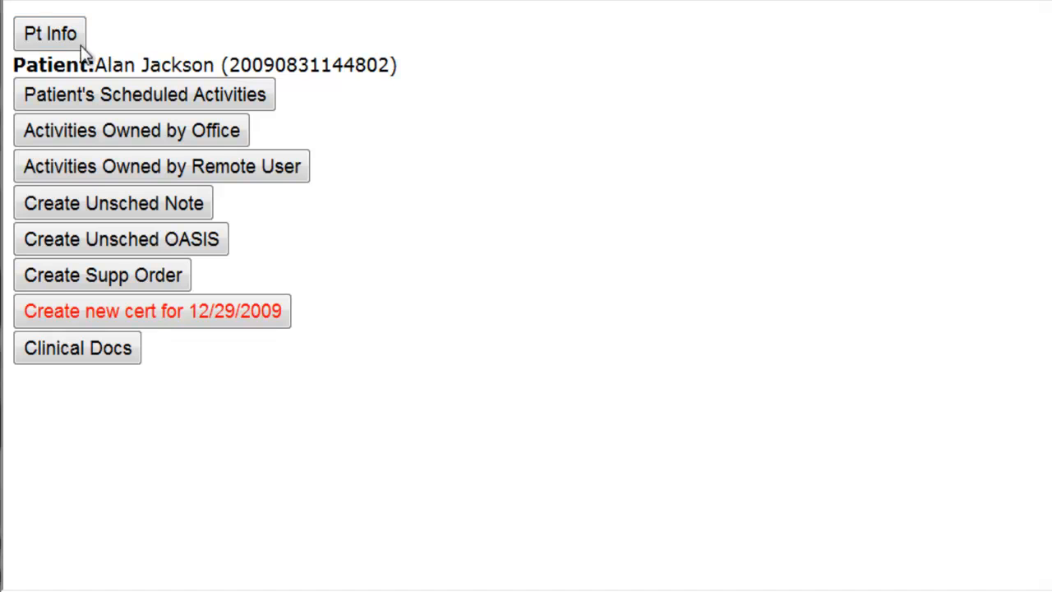
# Leave the patient's record for the home page and open the Create Batches page for OASIS batches in Workflow
pyautogui.click(61, 43)
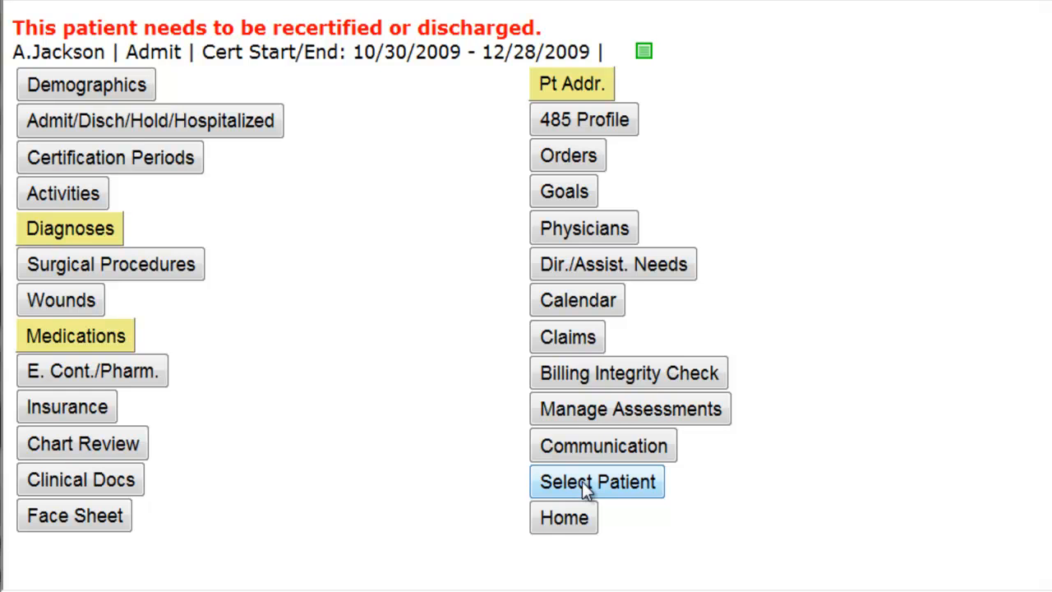
pyautogui.click(582, 519)
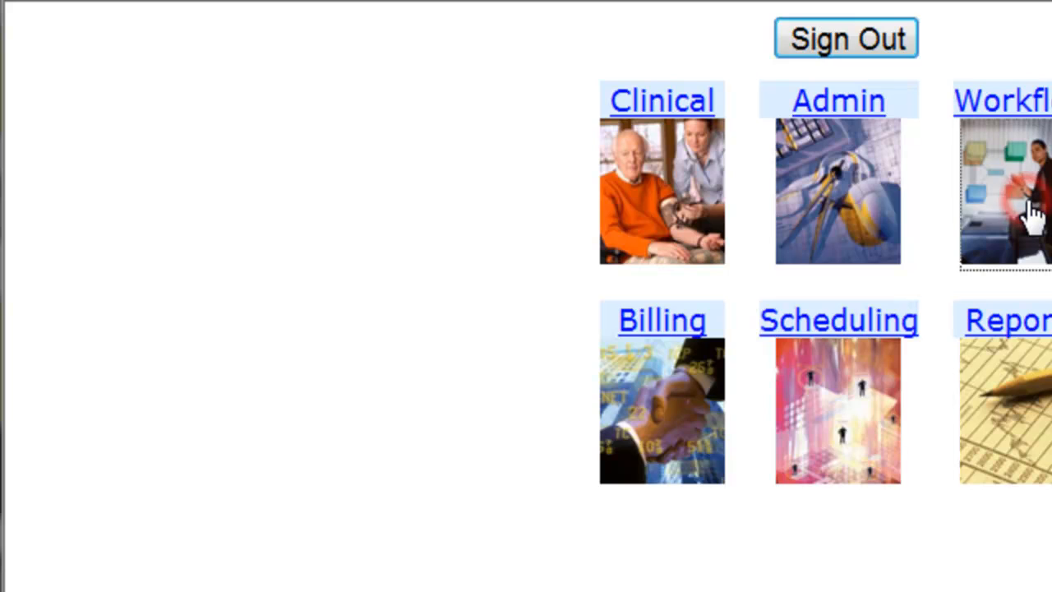
pyautogui.click(682, 139)
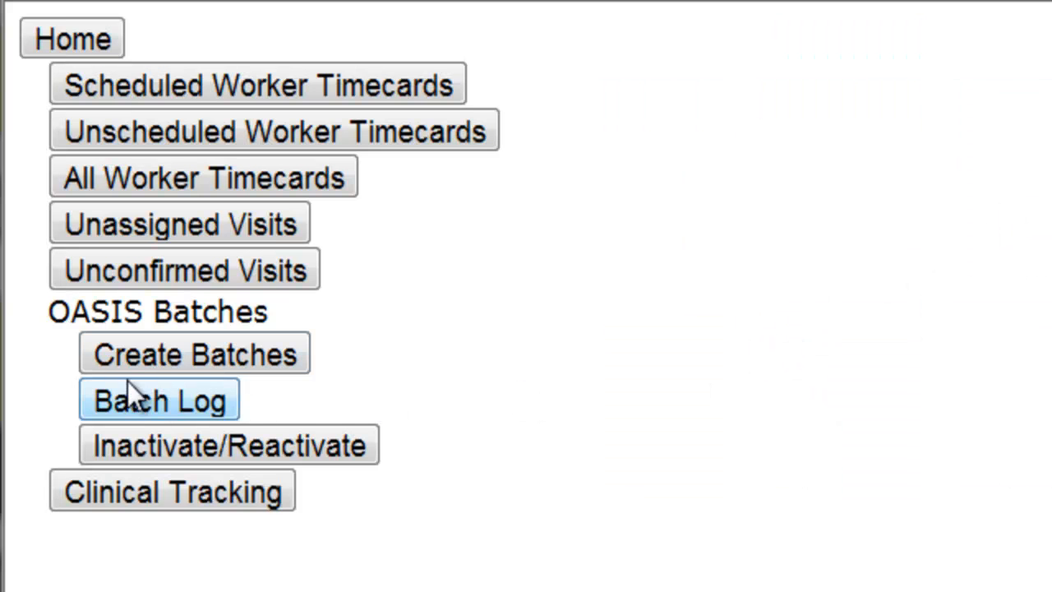
pyautogui.click(106, 361)
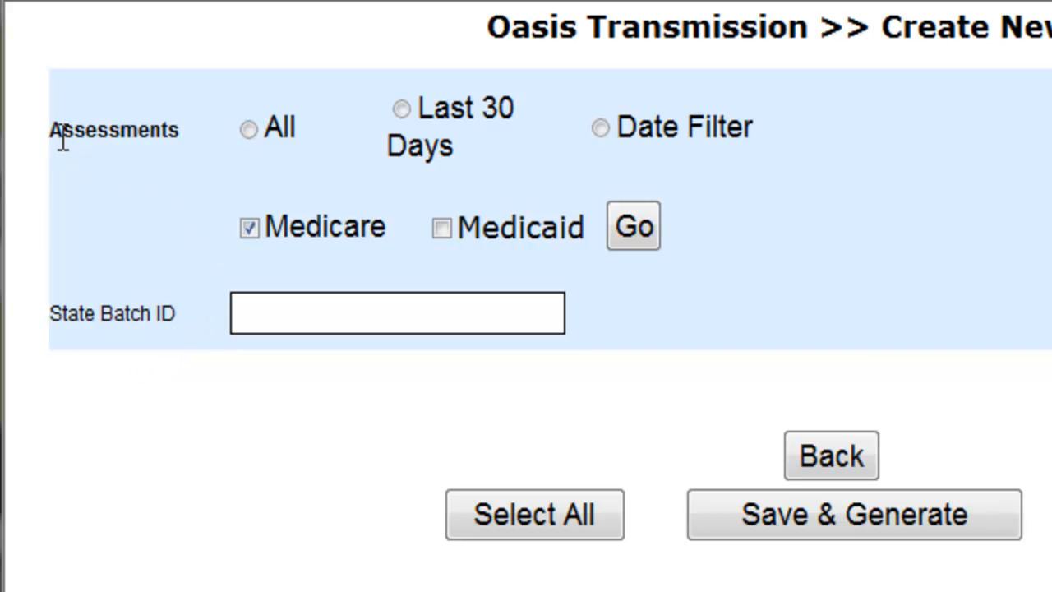
# List all Medicare assessments, select the patient's 08/31/2009 InactKeepOpen assessment, and save and generate the batch
pyautogui.click(249, 130)
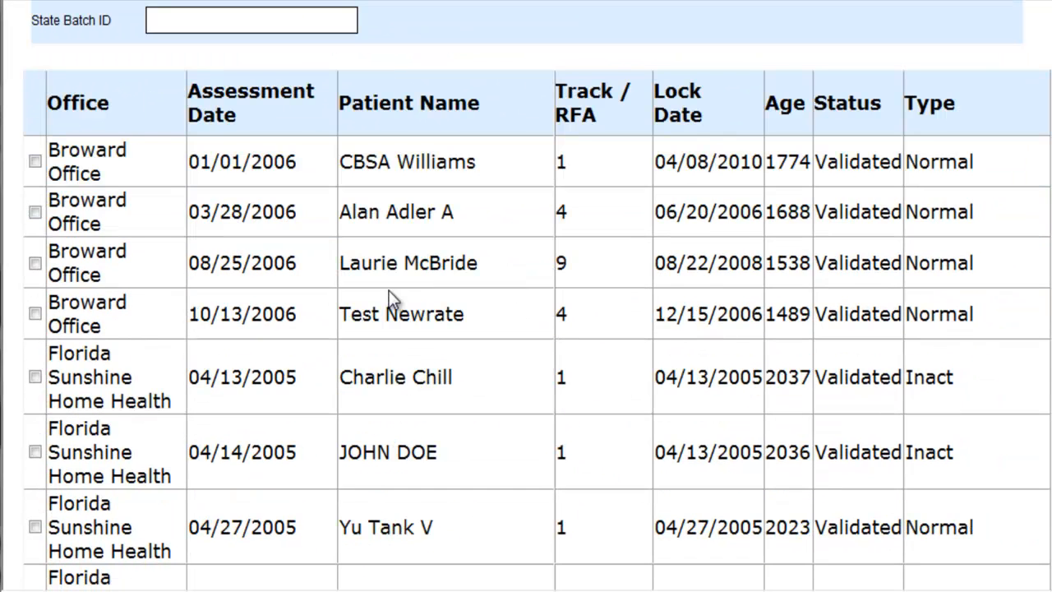
pyautogui.scroll(-6, 389, 289)
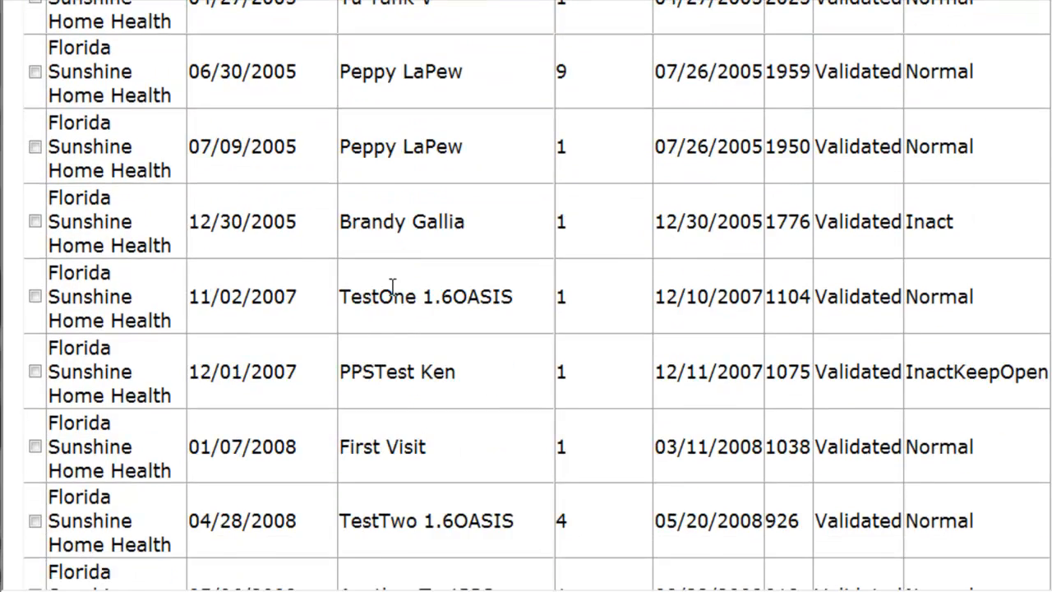
pyautogui.scroll(-8, 391, 287)
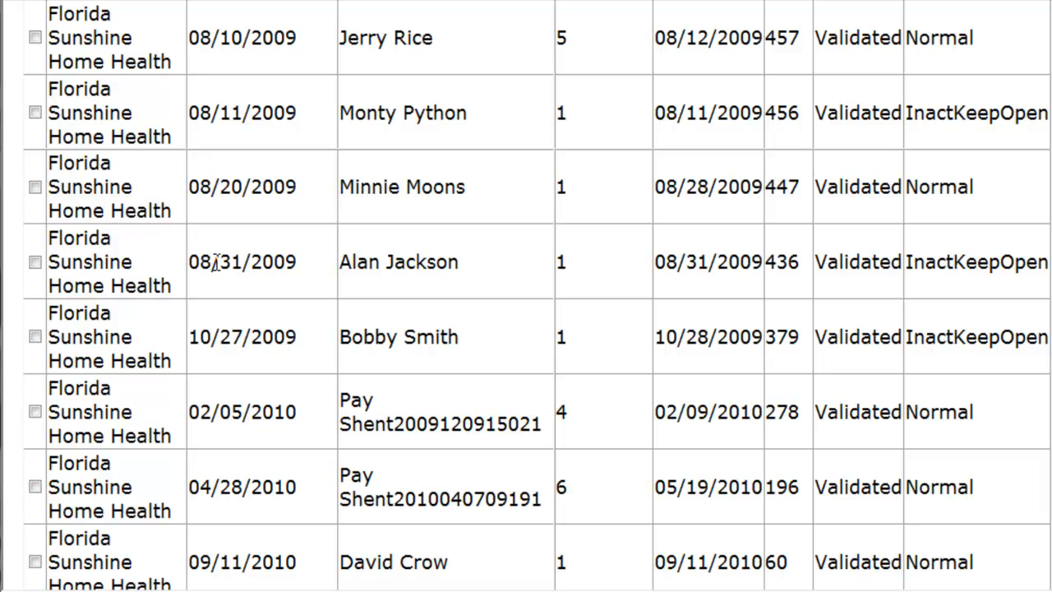
pyautogui.click(35, 262)
pyautogui.scroll(-5, 659, 251)
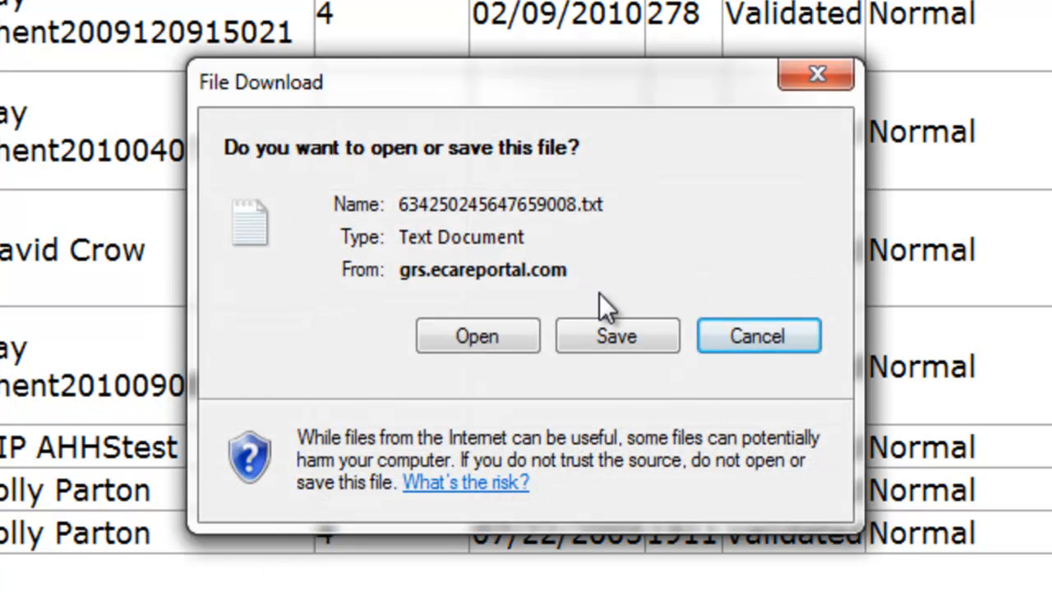
# Save the generated batch text file in a new folder named OasisBatches inside ElectronicClaims on the C: drive
pyautogui.click(617, 336)
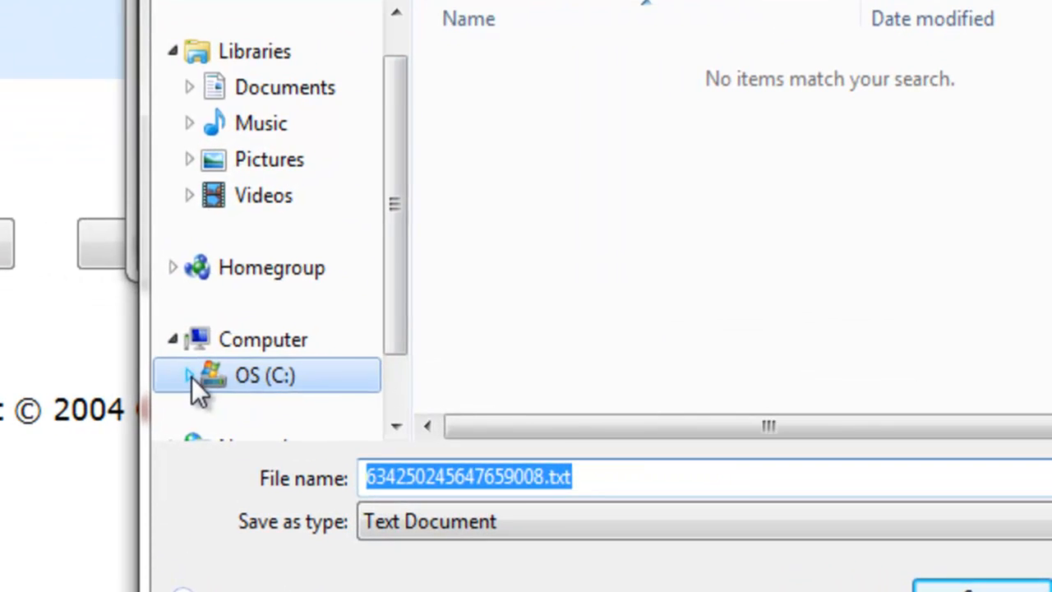
pyautogui.click(434, 390)
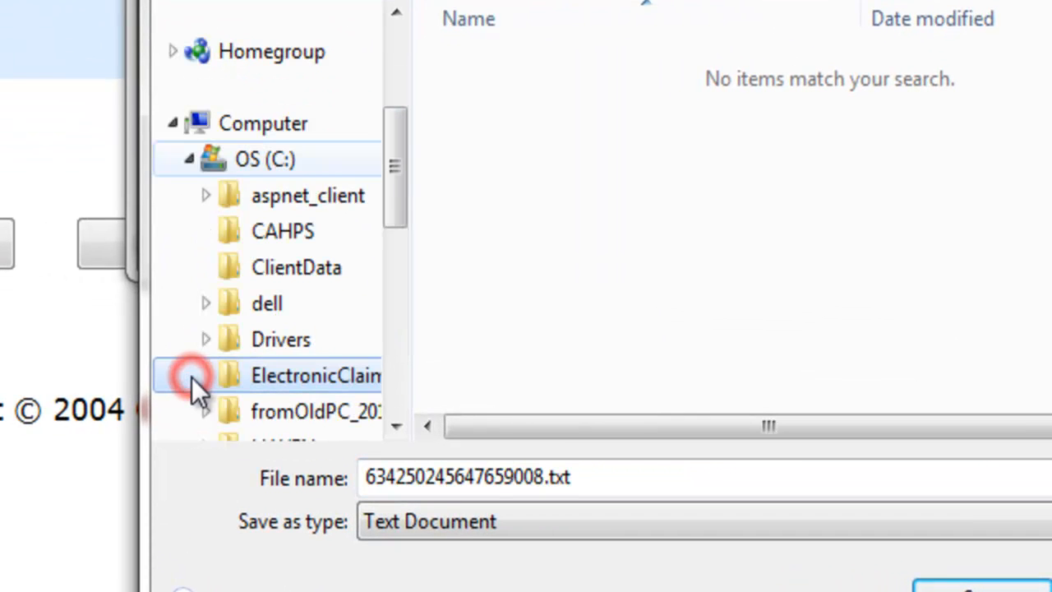
pyautogui.click(192, 377)
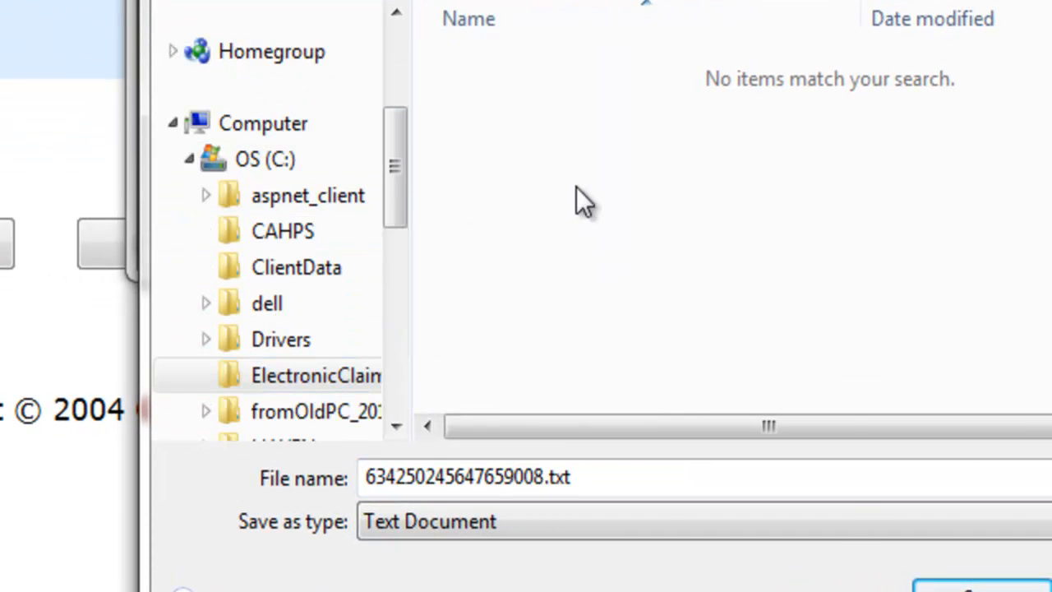
pyautogui.rightClick(576, 186)
pyautogui.moveTo(712, 516)
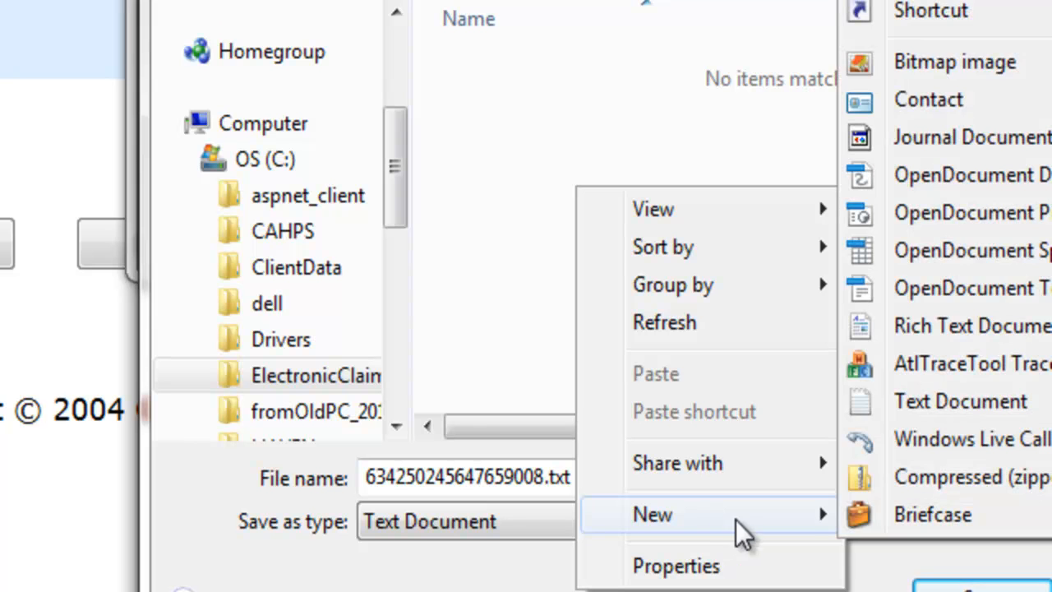
pyautogui.click(957, 0)
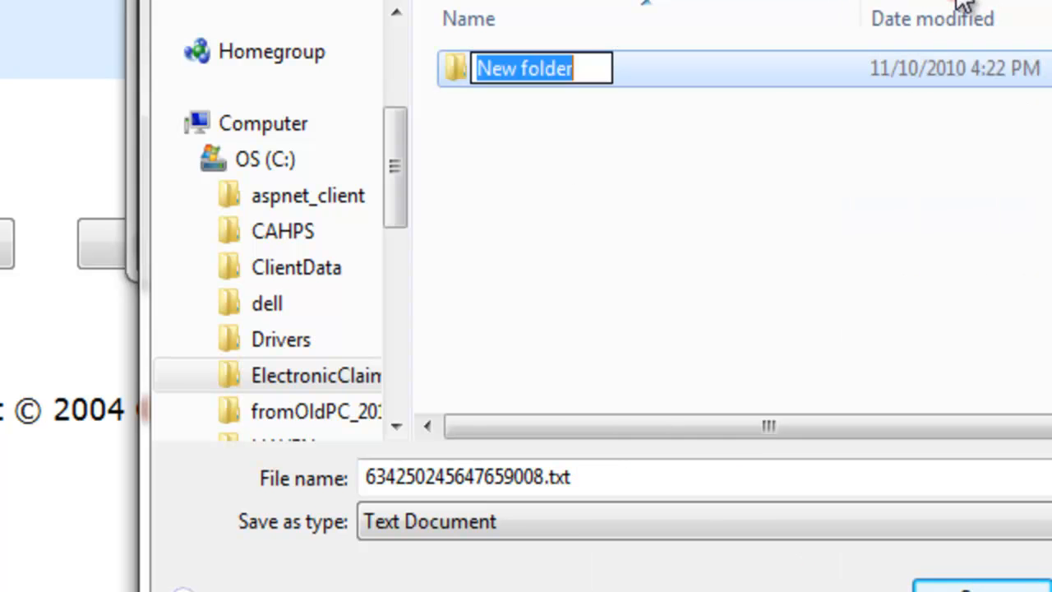
pyautogui.write('Oas')
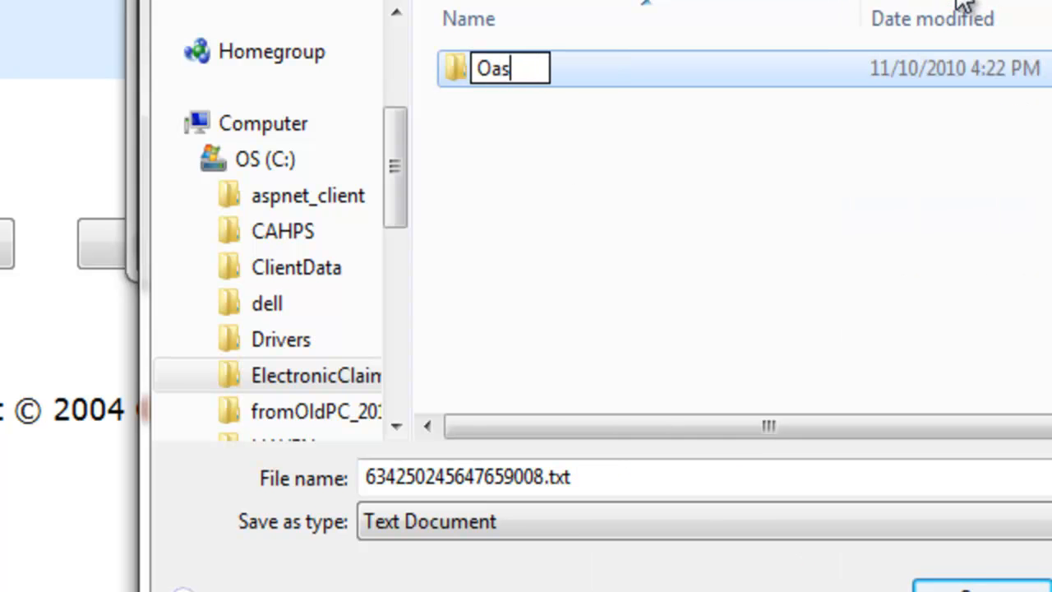
pyautogui.write('isBatches')
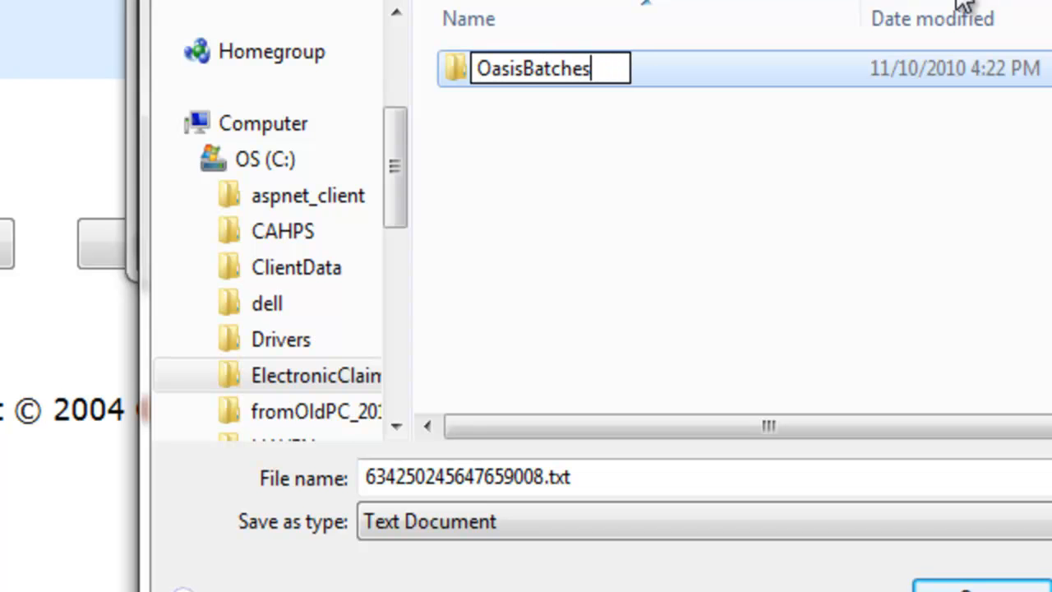
pyautogui.press('Return')
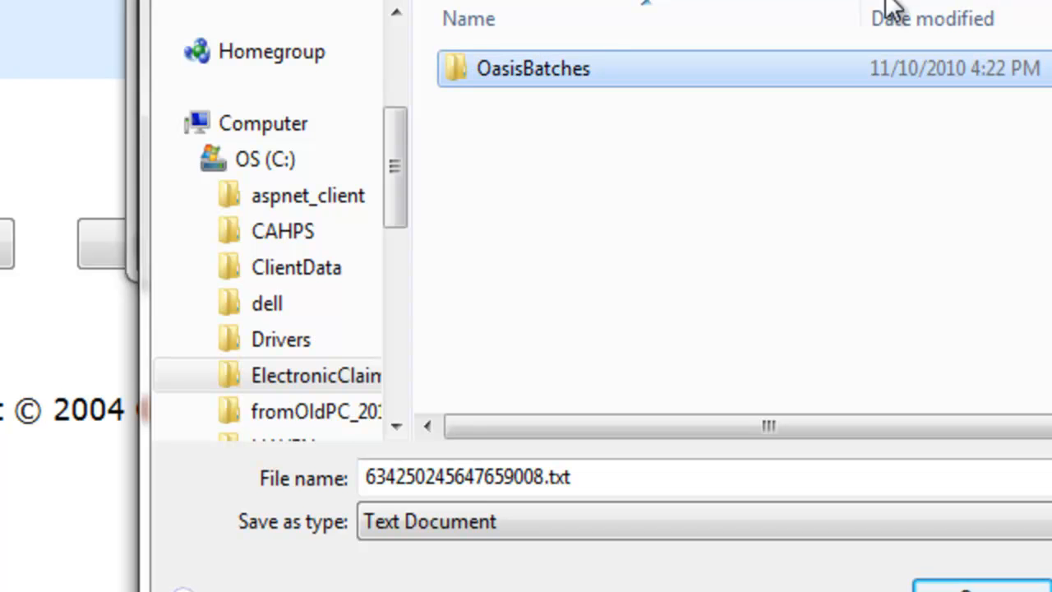
pyautogui.doubleClick(452, 65)
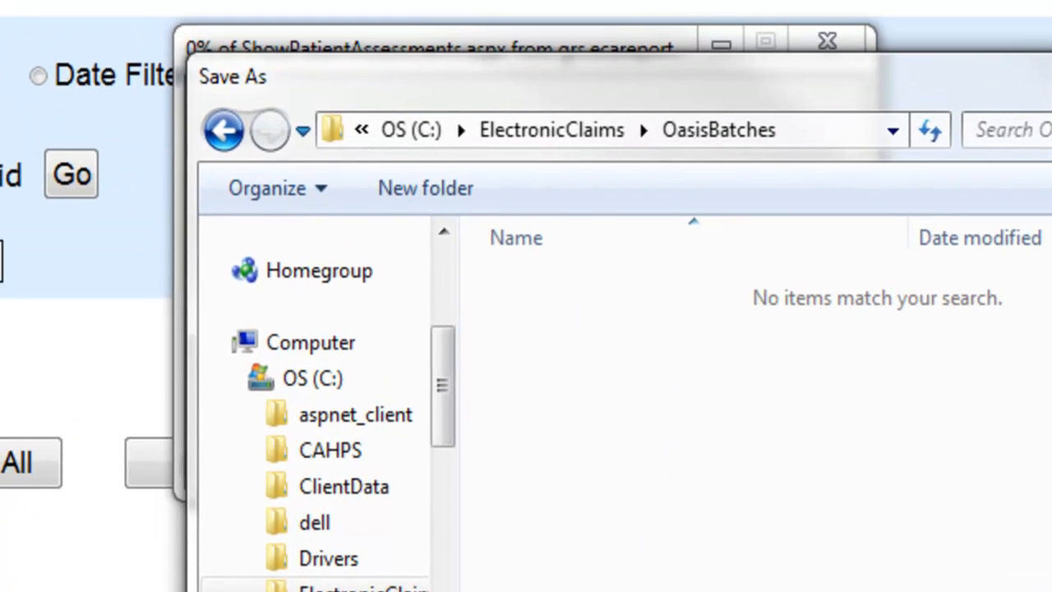
pyautogui.click(981, 588)
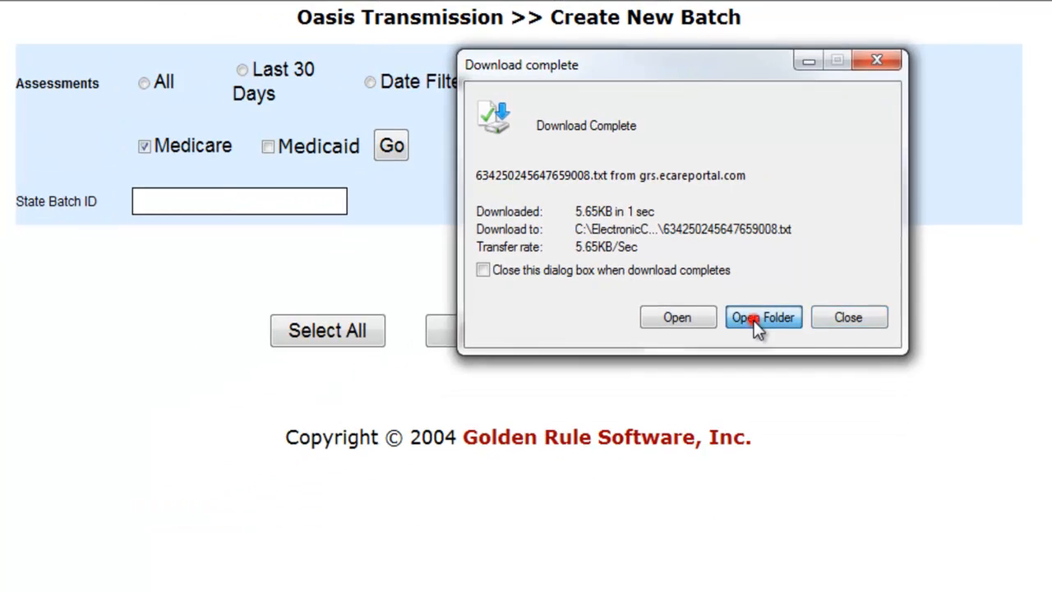
# Open the downloaded batch file from its folder in Notepad and examine its X1 and B1 record lines
pyautogui.click(650, 442)
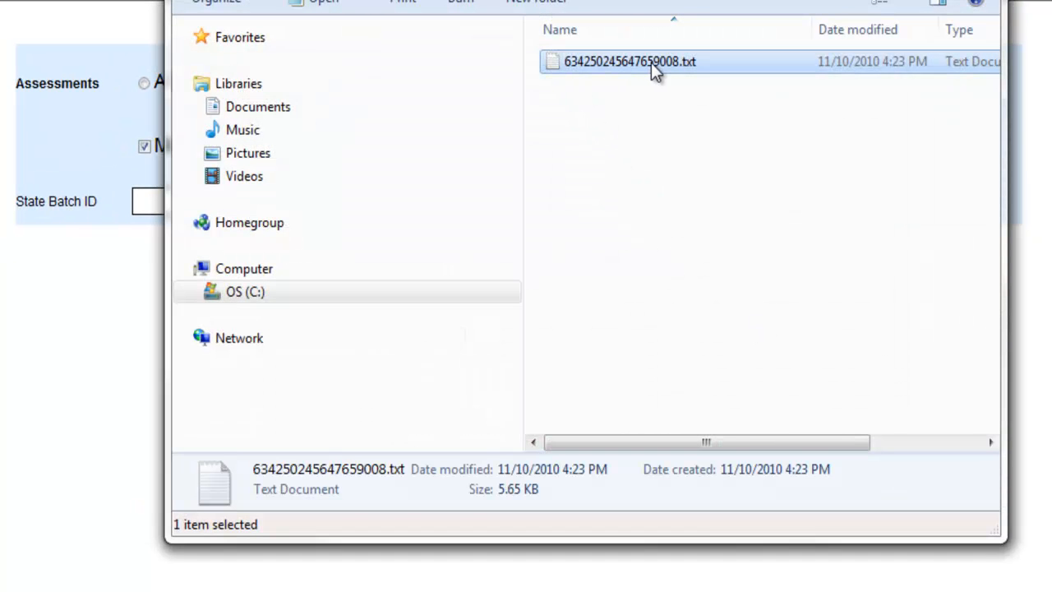
pyautogui.doubleClick(556, 66)
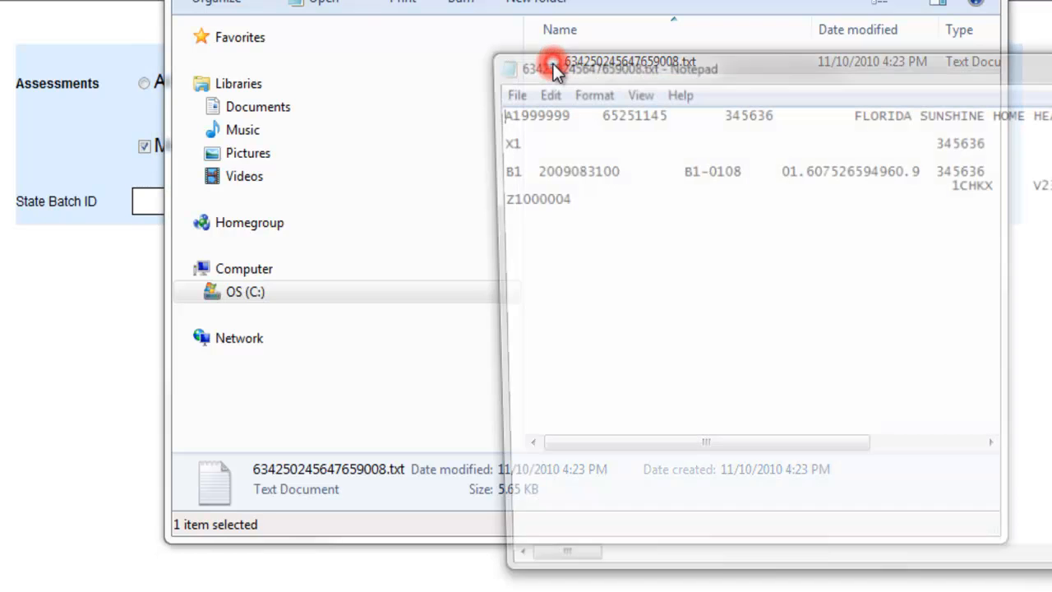
pyautogui.moveTo(490, 142); pyautogui.dragTo(511, 142)
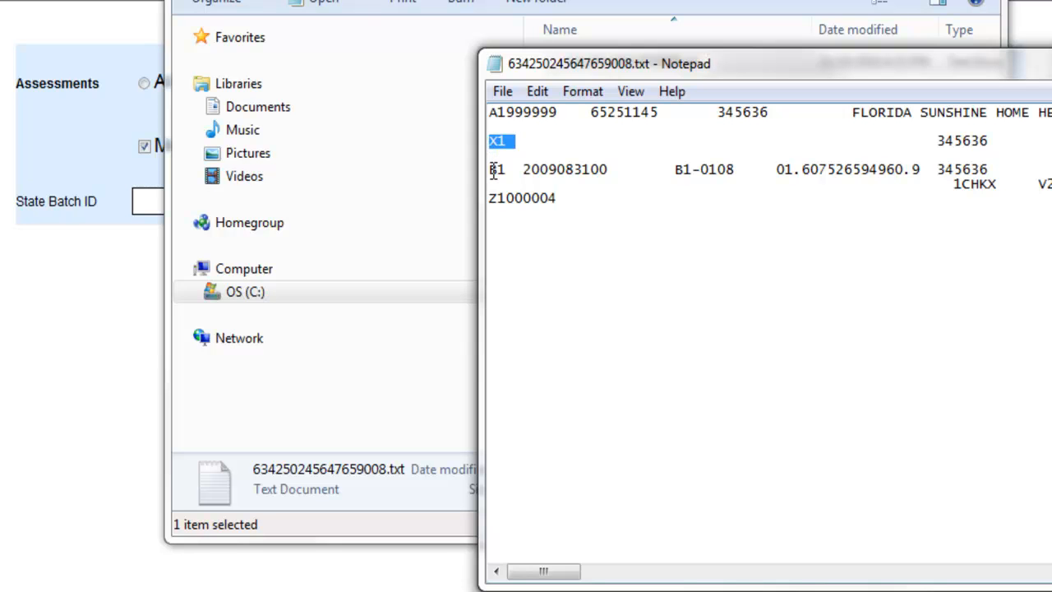
pyautogui.moveTo(490, 170); pyautogui.dragTo(499, 170)
pyautogui.moveTo(683, 71); pyautogui.dragTo(404, 27)
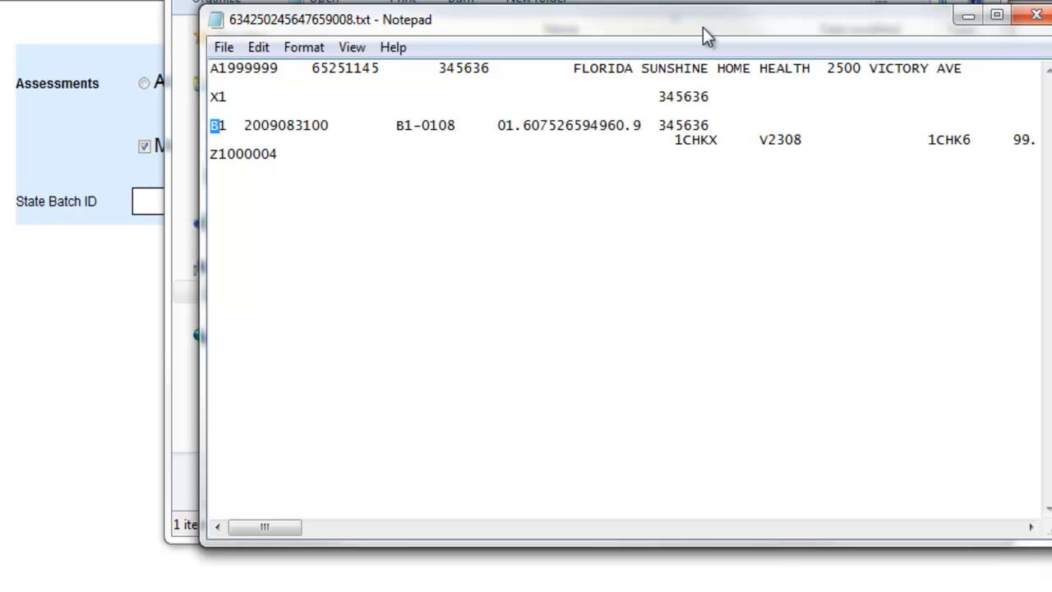
pyautogui.moveTo(702, 27); pyautogui.dragTo(684, 34)
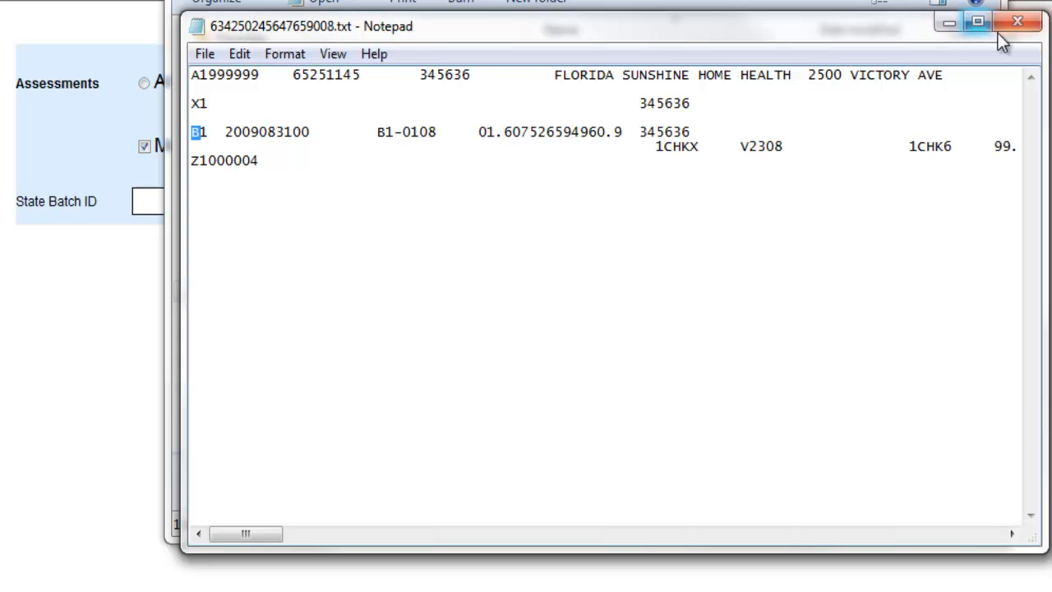